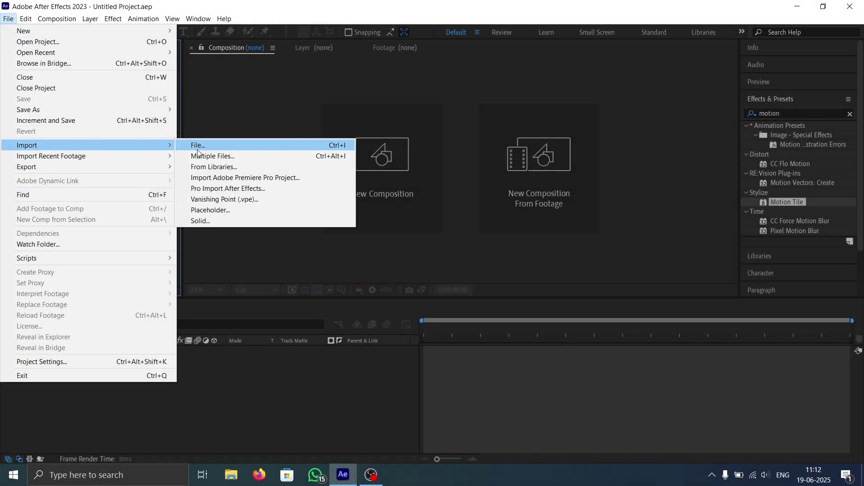
Import the four clips VIDEO-1, VIDEO-2, VIDEO-3 and VIDEO-4 from the CLIPS folder as footage.
left_click(198, 151)
left_click_drag(367, 170, 149, 85)
left_click(345, 358)
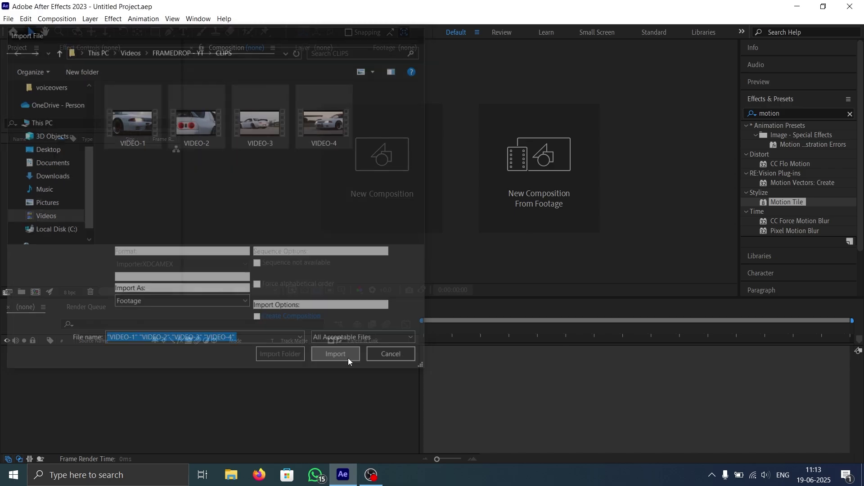
Create a 1920 x 1080, 60 fps composition named MAIN-SPEEDRAMP with a duration of 15 seconds.
left_click(35, 293)
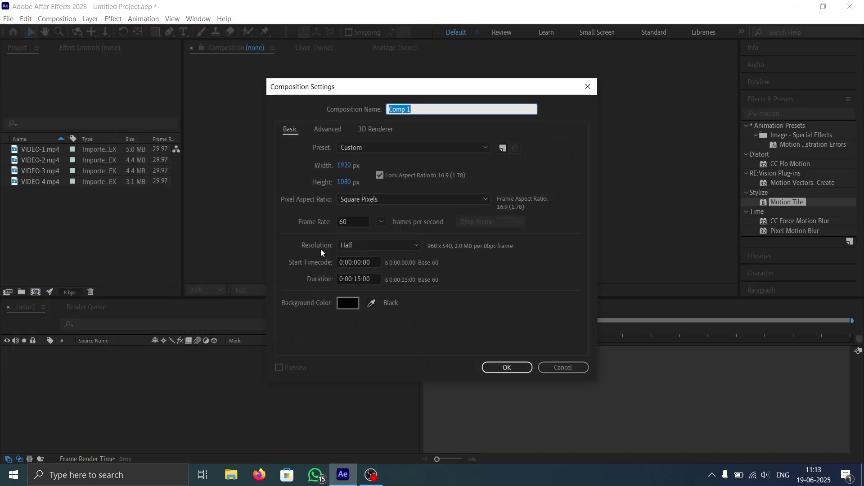
type("MAIN-SPEEDRAMP")
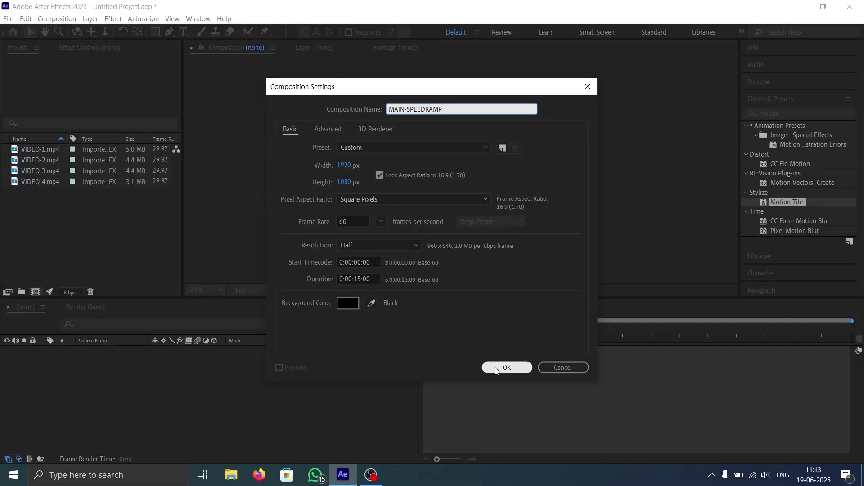
left_click(496, 369)
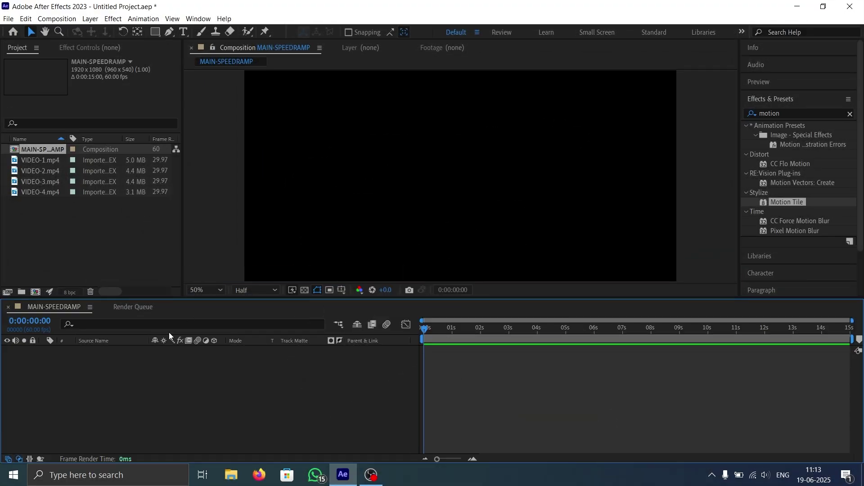
Create a composition from VIDEO-1.mp4 and scrub through the clip, returning to its first frame.
left_click(48, 161)
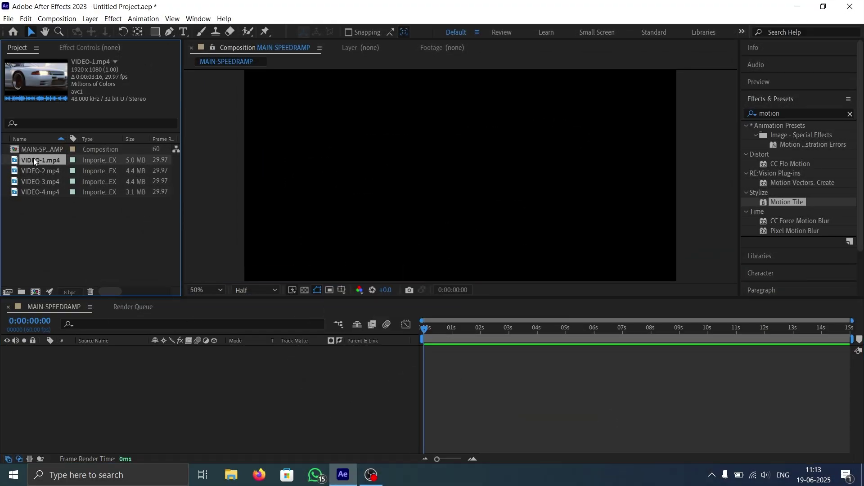
left_click_drag(33, 158, 36, 293)
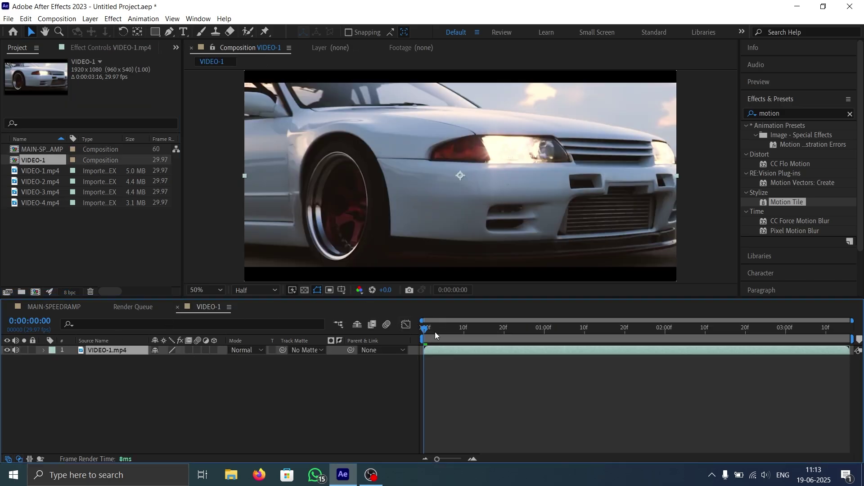
left_click_drag(435, 331, 607, 343)
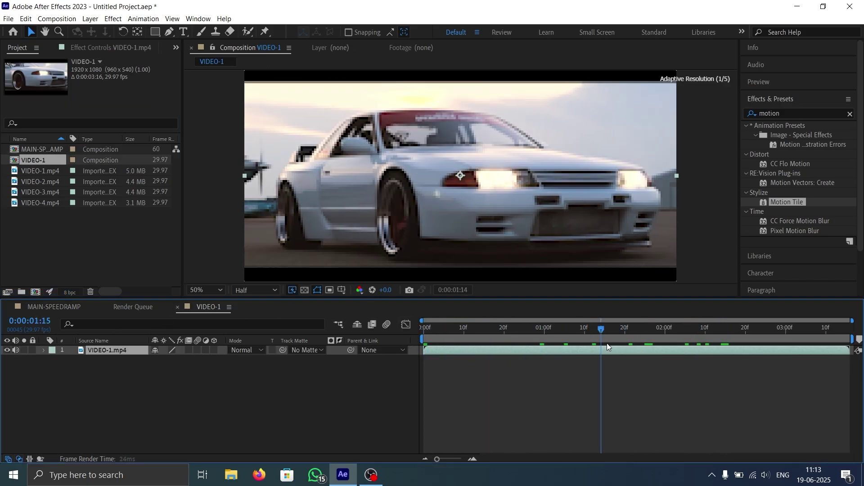
key("Home")
Stabilize the position of VIDEO-1.mp4 by tracking the front bumper vent through the whole clip, applied to X and Y.
left_click(851, 104)
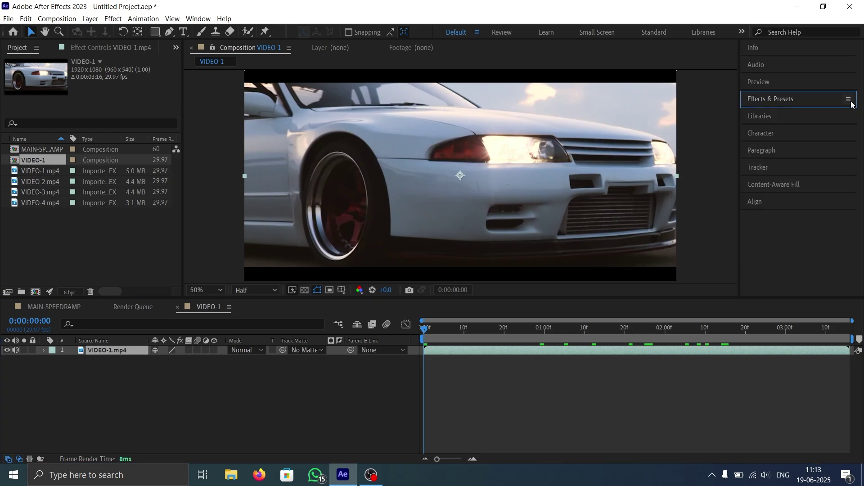
left_click(774, 167)
left_click(820, 198)
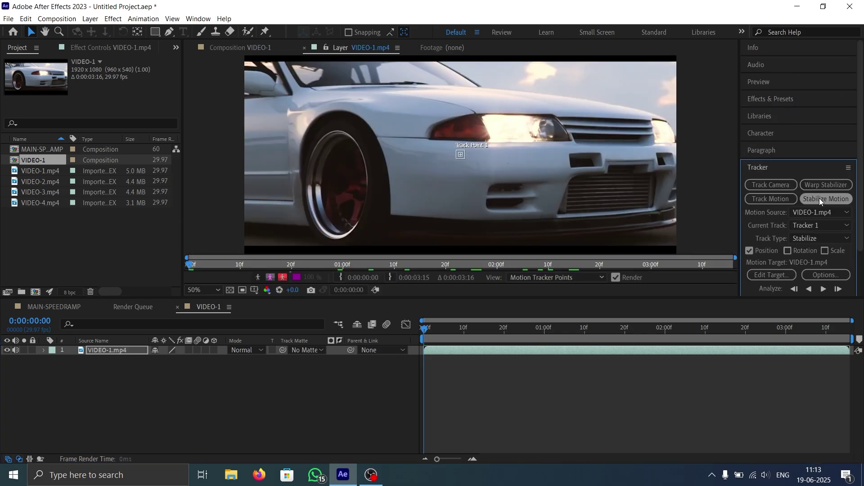
scroll(557, 143, "down", 3)
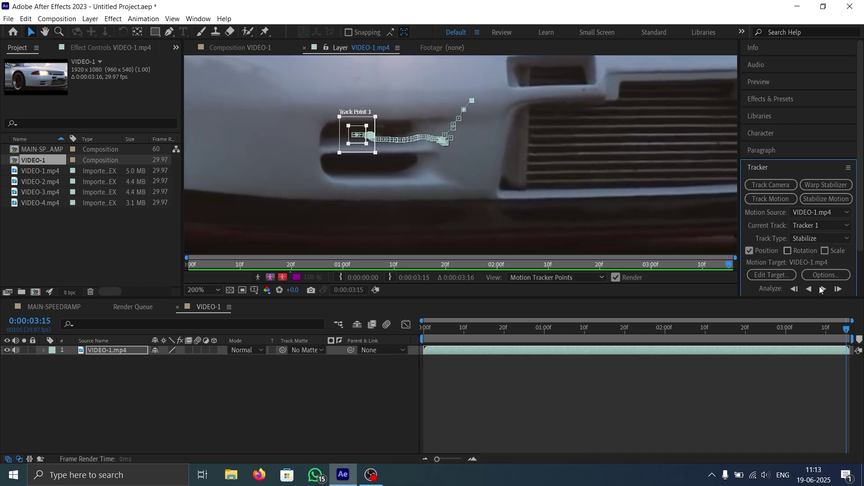
scroll(819, 266, "down", 2)
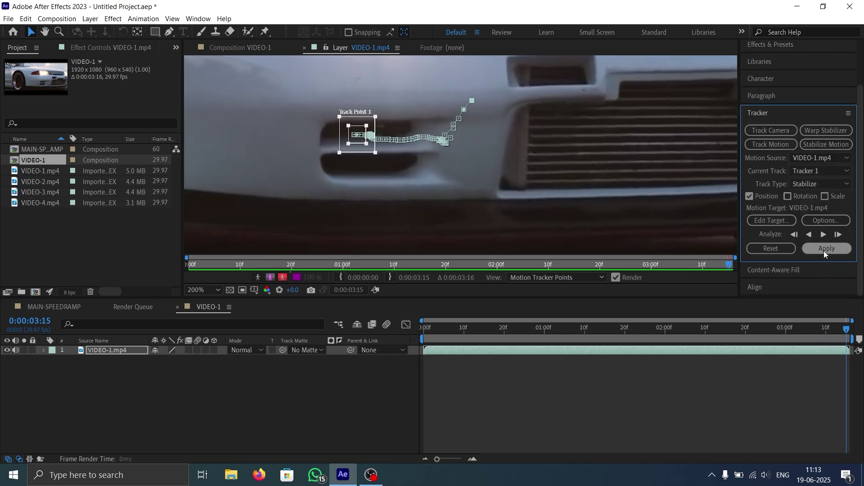
left_click(825, 248)
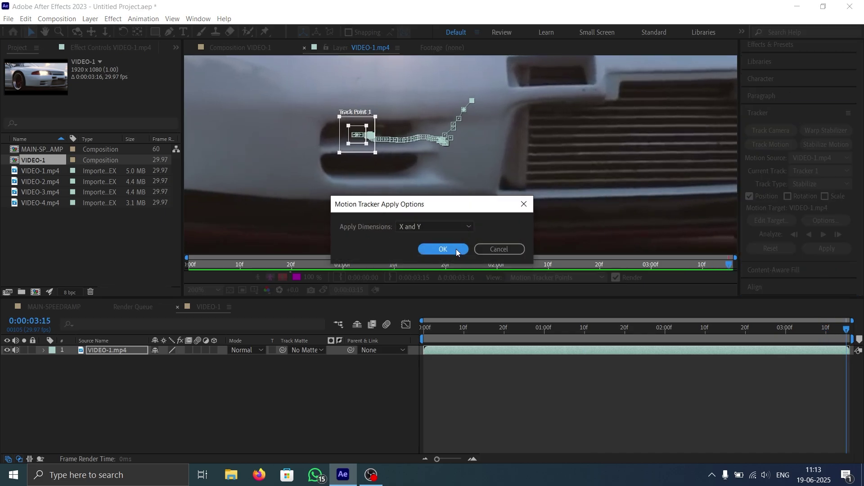
left_click(443, 250)
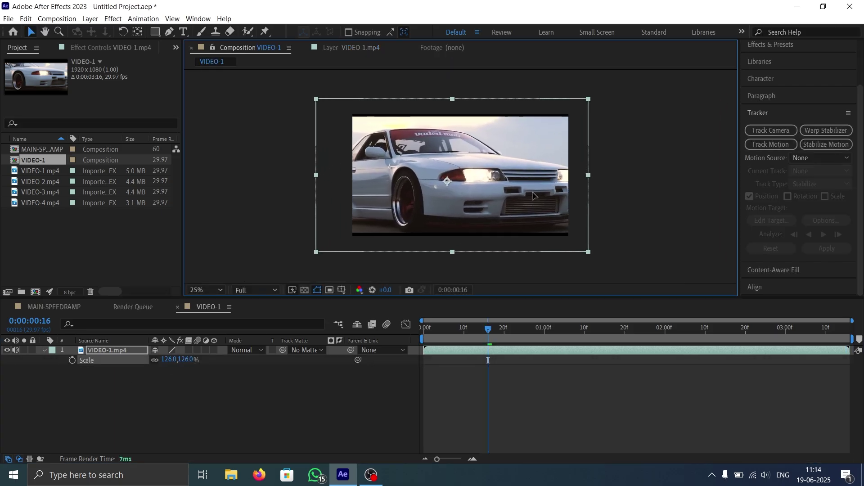
Scale the stabilized VIDEO-1.mp4 layer to 139%, reposition it to cover the frame, and play it back to check coverage.
left_click_drag(533, 192, 530, 194)
left_click_drag(177, 360, 183, 360)
left_click_drag(450, 206, 432, 204)
left_click_drag(488, 329, 678, 343)
key("space")
left_click(428, 335)
key("space")
left_click(427, 342)
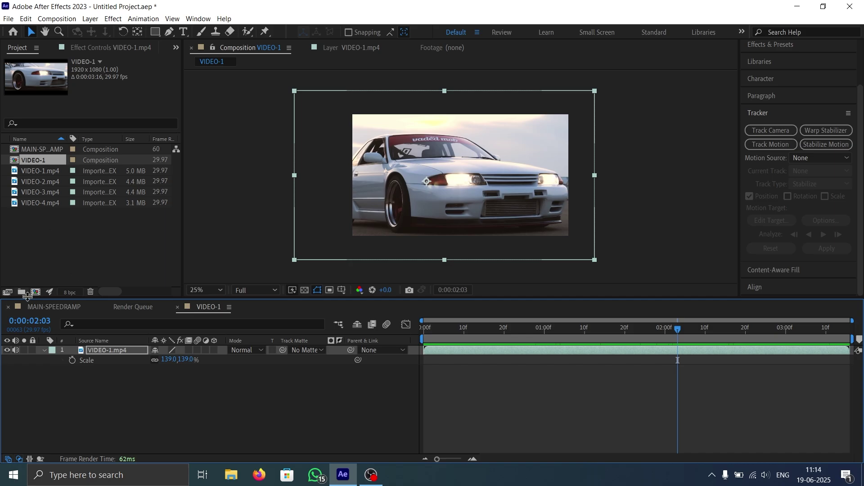
Create a composition from VIDEO-3.mp4 and add a Stabilize Motion tracker to its layer.
left_click(47, 189)
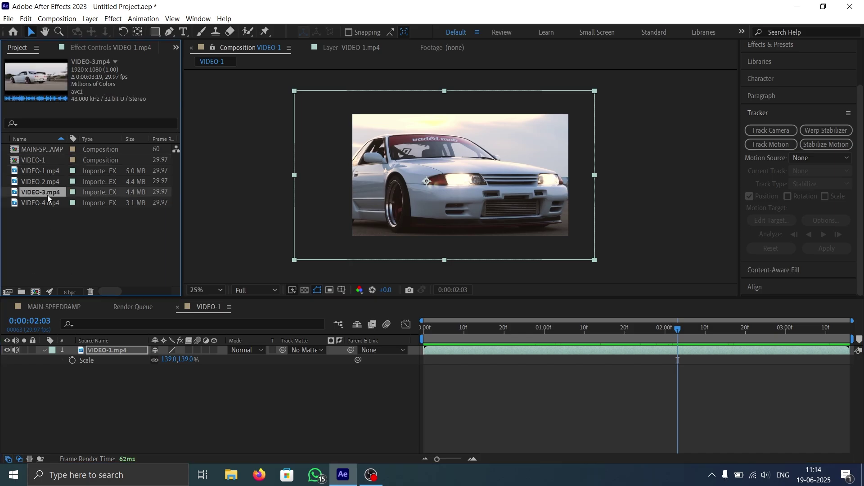
left_click_drag(40, 193, 38, 247)
left_click_drag(35, 293, 36, 292)
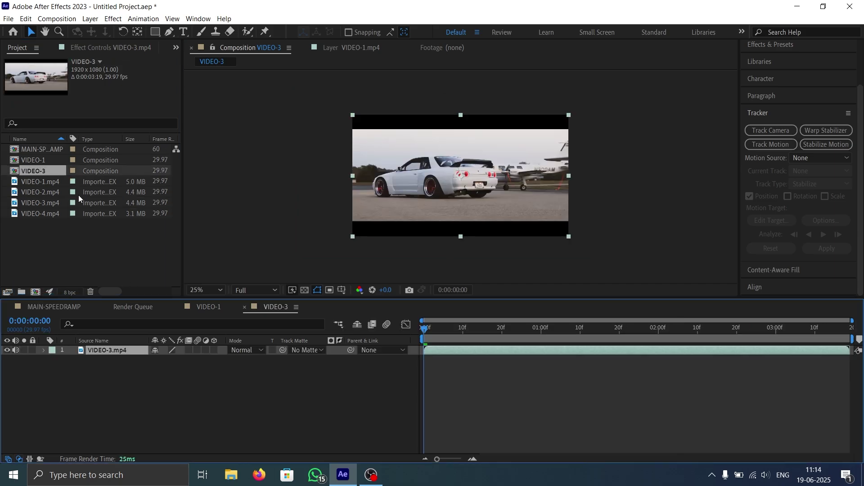
left_click(825, 144)
left_click(824, 234)
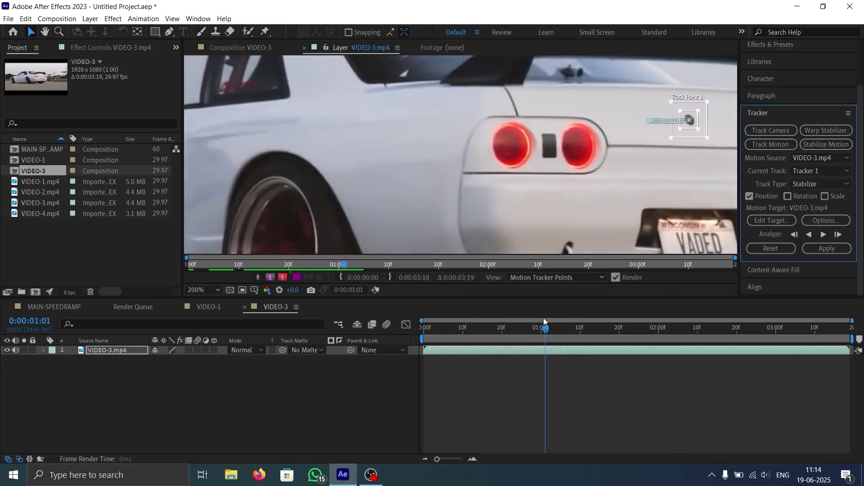
scroll(590, 183, "up", 1)
key("ctrl+z")
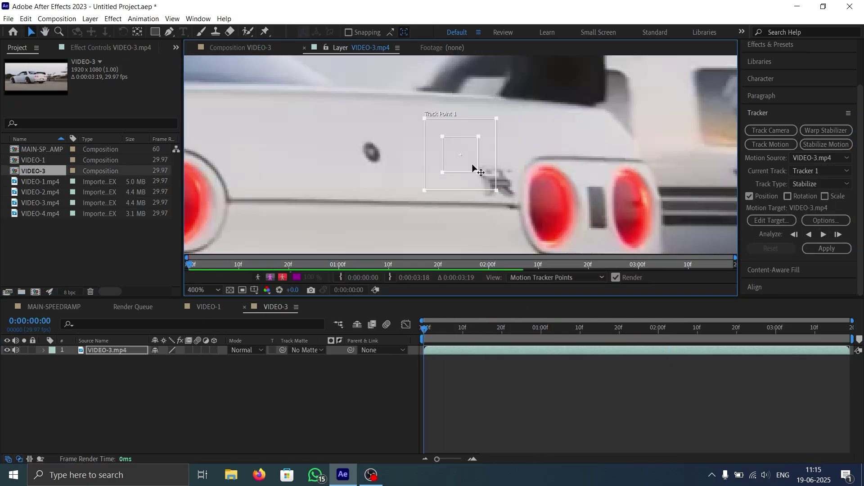
Place the track point on the round trunk lock in VIDEO-3.mp4, analyze forward, and apply the position stabilization.
left_click_drag(472, 168, 381, 167)
left_click(823, 234)
scroll(651, 218, "down", 2)
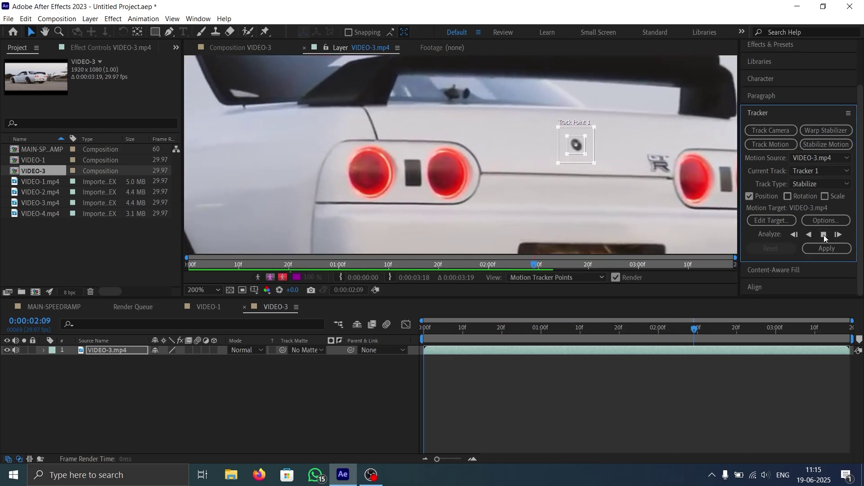
left_click(827, 249)
left_click(443, 249)
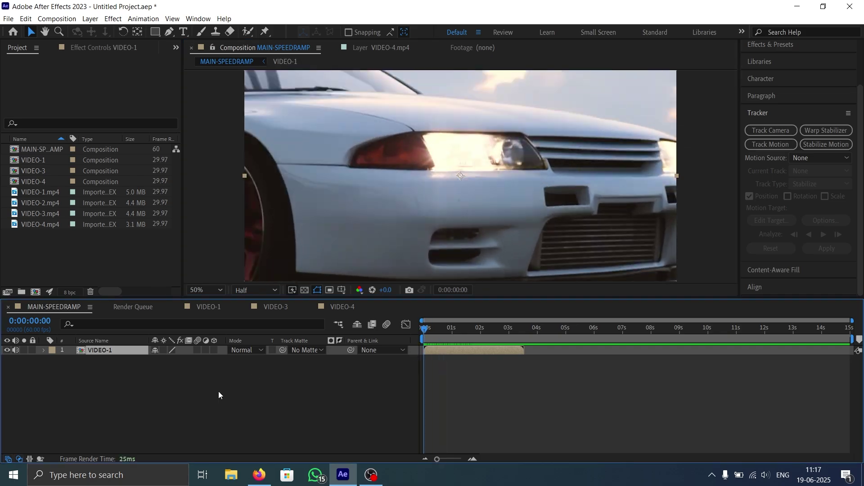
Import audio.mp3, place it above the VIDEO-1 layer in MAIN-SPEEDRAMP, and play back the opening.
key("ctrl+i")
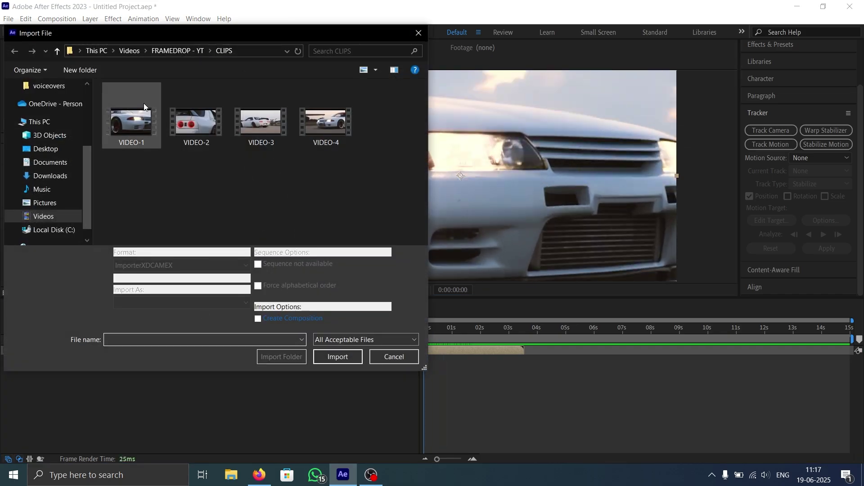
left_click(64, 175)
double_click(120, 140)
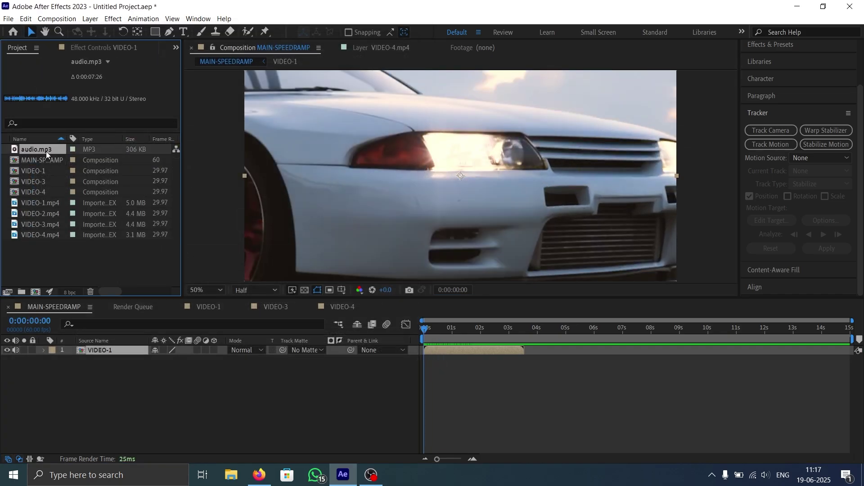
left_click_drag(105, 347, 106, 347)
mouse_move(434, 333)
left_mouse_down()
mouse_move(398, 332)
mouse_move(428, 339)
left_mouse_up()
key("space")
Convert the audio.mp3 layer's audio to keyframes.
right_click(101, 349)
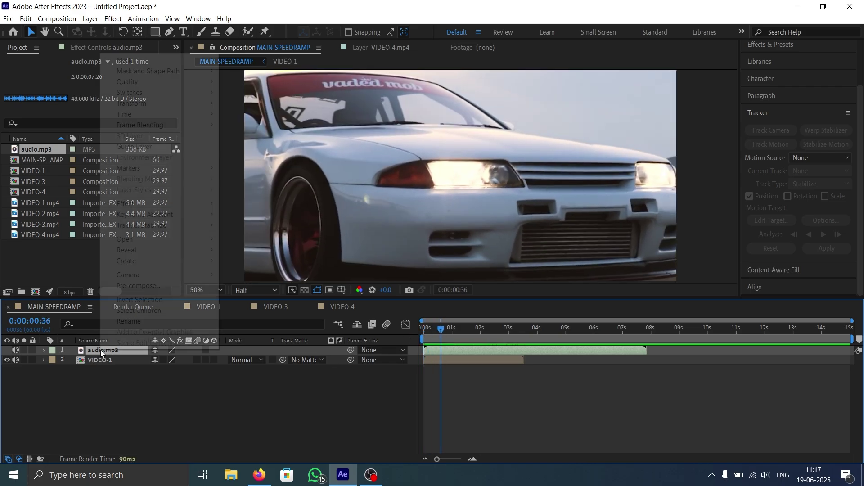
mouse_move(175, 215)
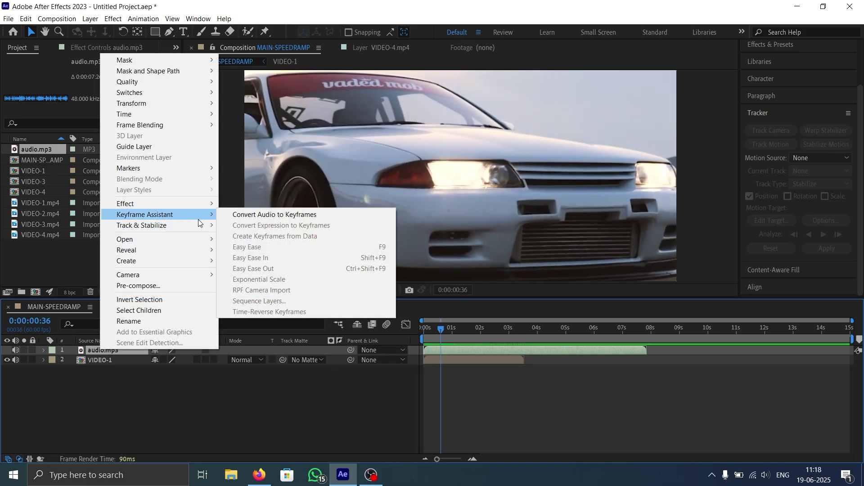
left_click(250, 215)
Delete the Left Channel and Right Channel effects from the Audio Amplitude layer.
left_click(112, 351)
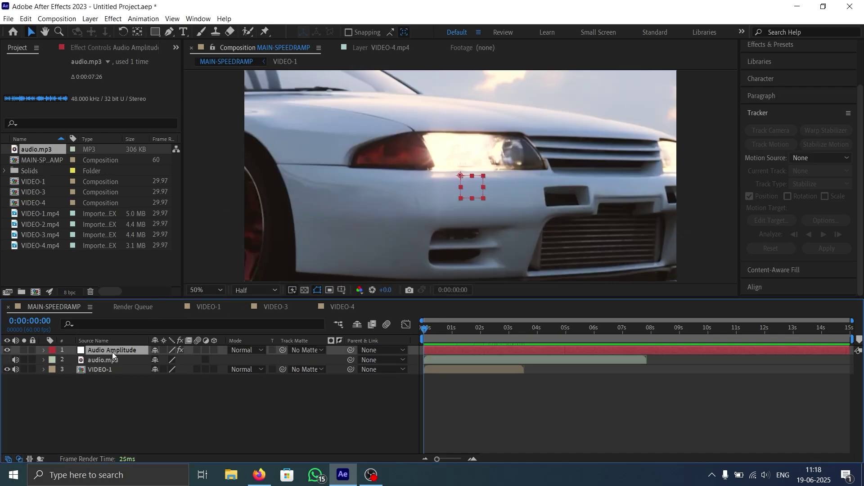
left_click(44, 351)
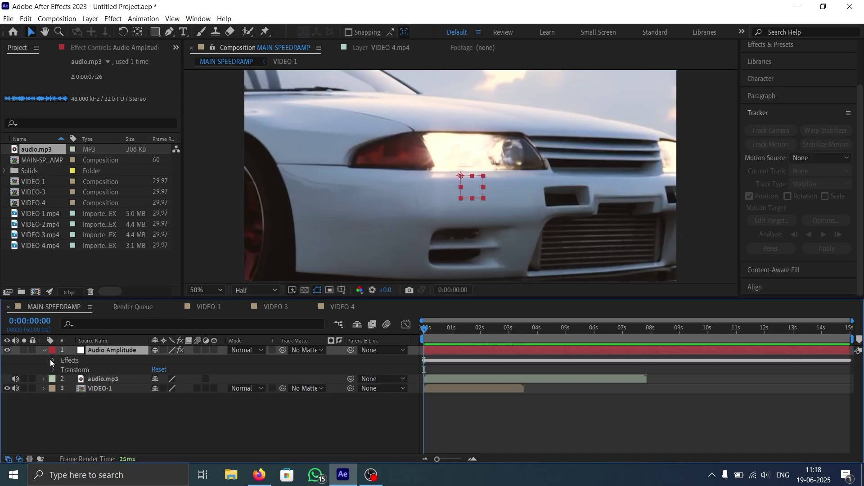
left_click(54, 360)
left_click(74, 369)
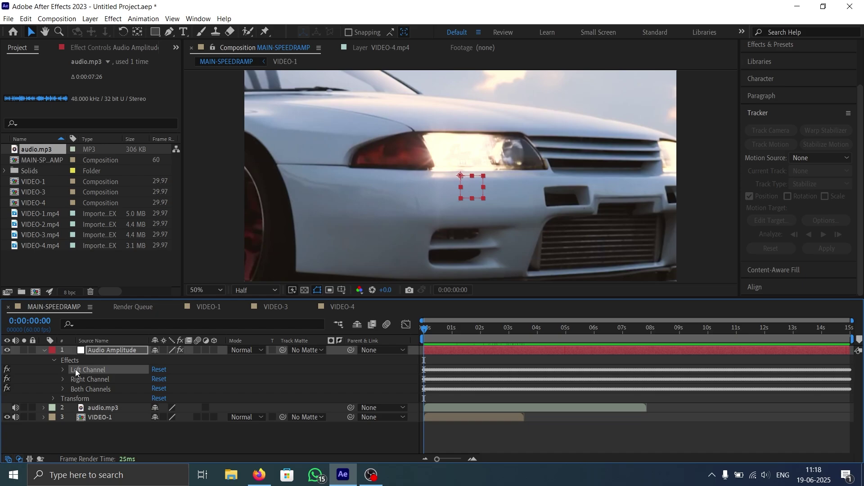
left_click(83, 379, "shift")
key("Delete")
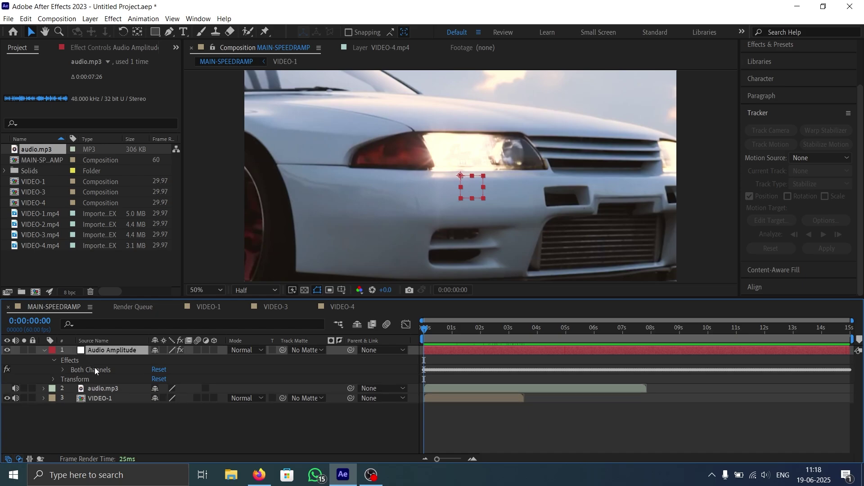
Reveal the Slider keyframes of the Both Channels effect and display them in the Graph Editor.
left_click(94, 368)
left_click(62, 370)
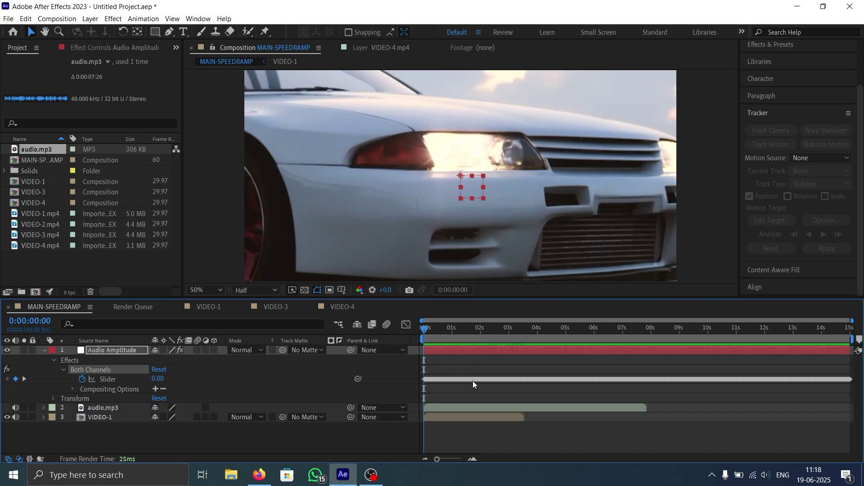
left_click(406, 325)
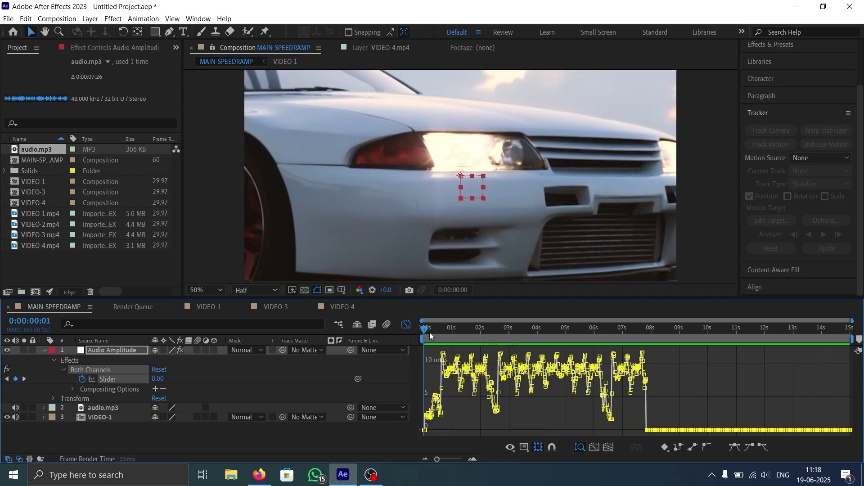
Add layer markers to Audio Amplitude at the beat peaks of the Slider graph up to 0:00:07:41, and close the Graph Editor.
left_click_drag(430, 332, 443, 342)
left_click_drag(446, 455, 457, 460)
left_click_drag(506, 331, 764, 332)
left_click_drag(544, 458, 583, 458)
left_click(622, 335)
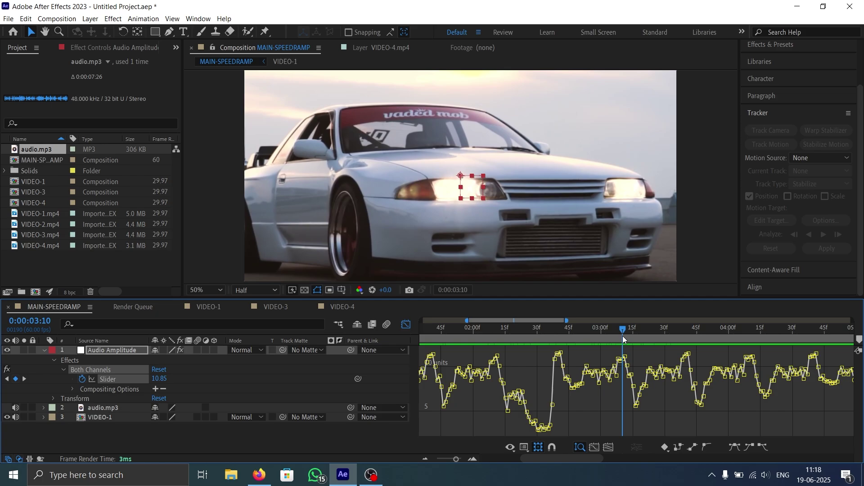
left_click_drag(622, 336, 815, 337)
left_click_drag(535, 459, 594, 460)
left_click(584, 333)
mouse_move(768, 336)
left_mouse_down()
mouse_move(835, 334)
mouse_move(762, 331)
left_mouse_up()
left_click(404, 325)
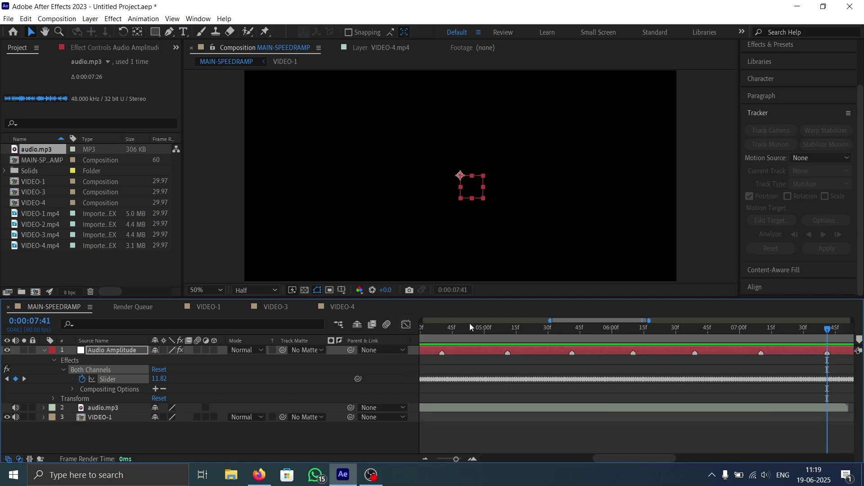
Collapse the Audio Amplitude properties and play back MAIN-SPEEDRAMP from the start to check the markers against the beats.
left_click(44, 351)
key("space")
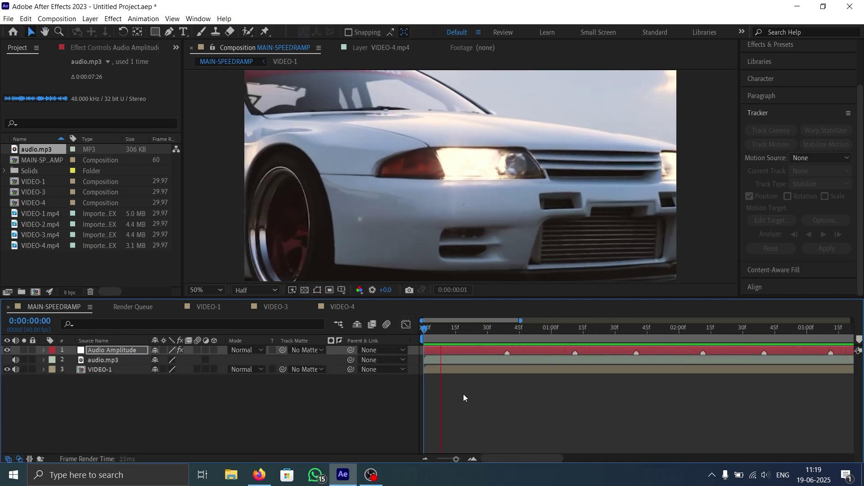
key("space")
left_click_drag(472, 333, 458, 334)
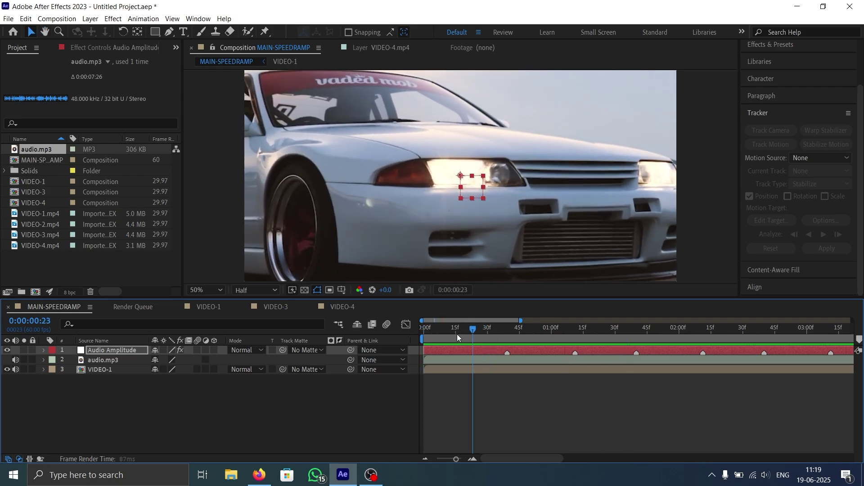
key("space")
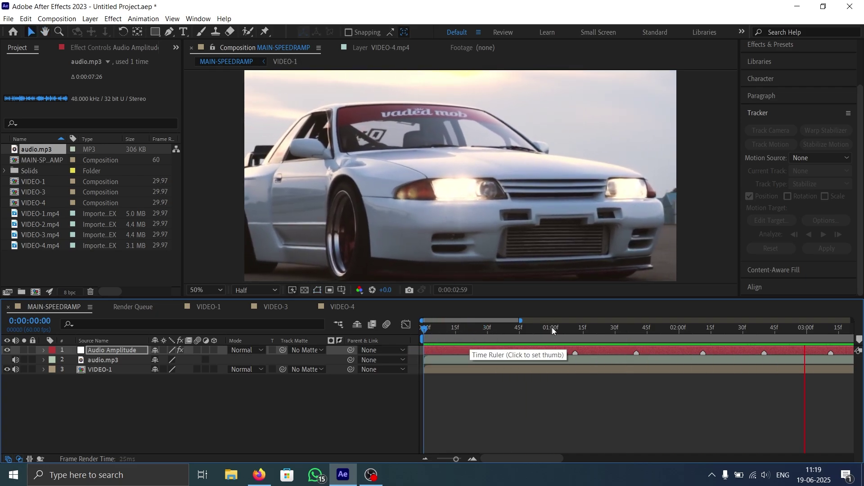
Stop the playback, park at 0:00:01:11, and lock the Audio Amplitude and audio.mp3 layers.
key("space")
left_click_drag(584, 328, 512, 353)
key("k")
left_click_drag(32, 350, 32, 359)
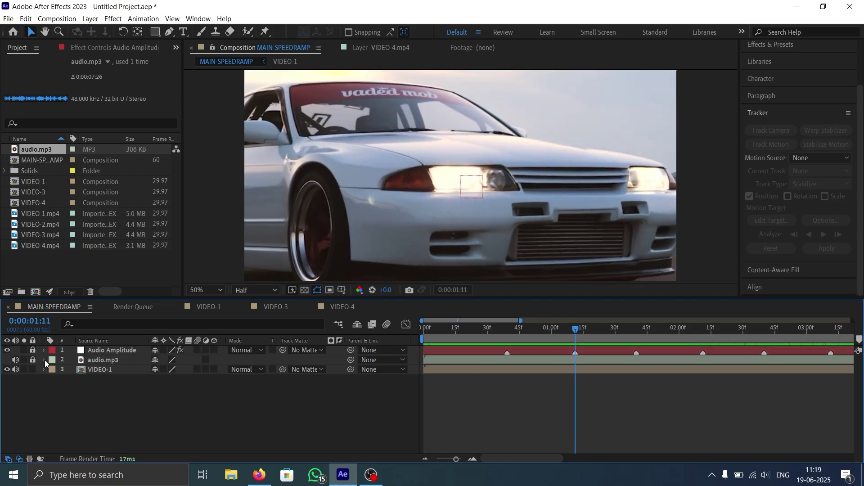
Shift the Audio Amplitude and audio.mp3 layers together about six frames earlier and return to the start of the composition.
key("Home")
left_click(90, 350)
left_click(90, 360, "shift")
Enable frame blending for VIDEO-1.mp4 inside the VIDEO-1 composition and return to MAIN-SPEEDRAMP.
left_click(130, 370)
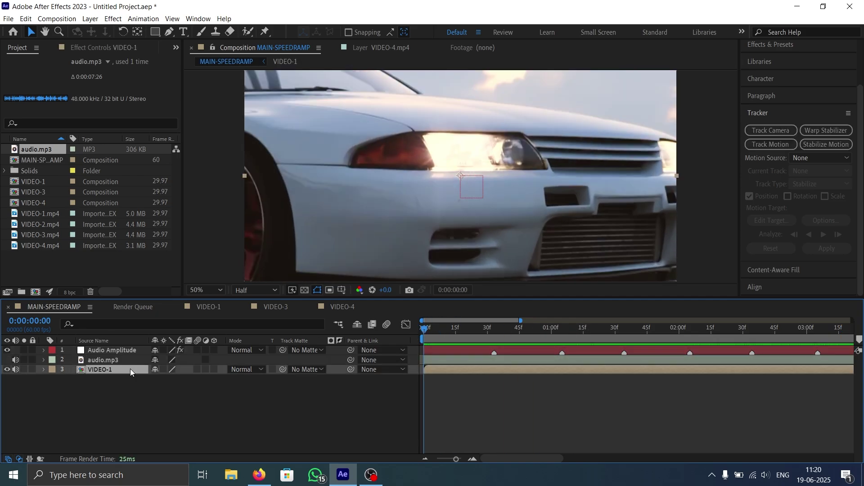
right_click(123, 372)
double_click(99, 372)
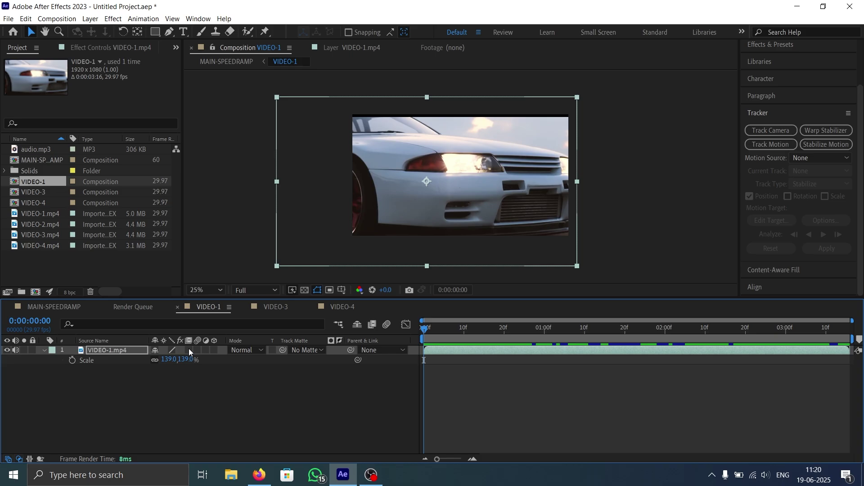
left_click(188, 350)
double_click(44, 159)
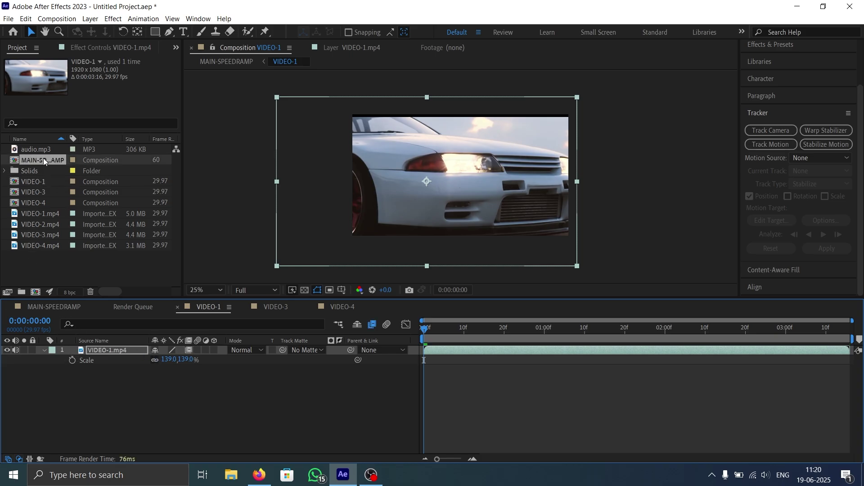
Enable Time Remapping on the VIDEO-1 layer in MAIN-SPEEDRAMP.
left_click_drag(443, 338, 484, 369)
right_click(483, 372)
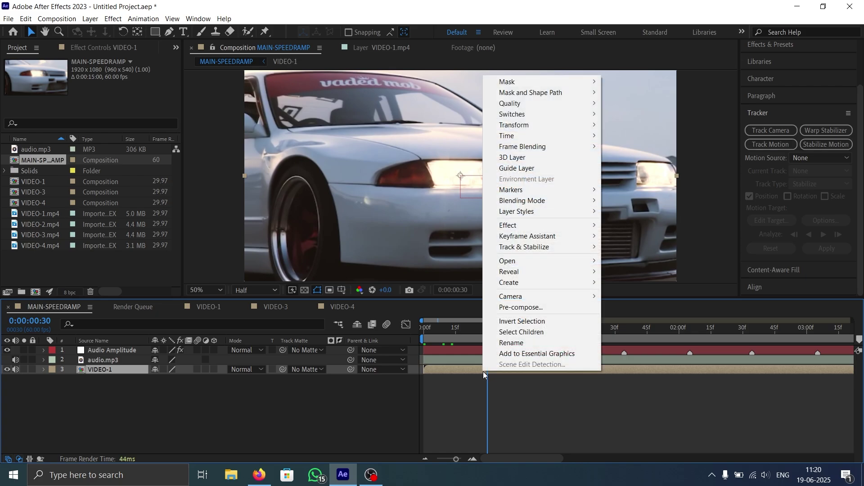
mouse_move(535, 138)
left_click(611, 134)
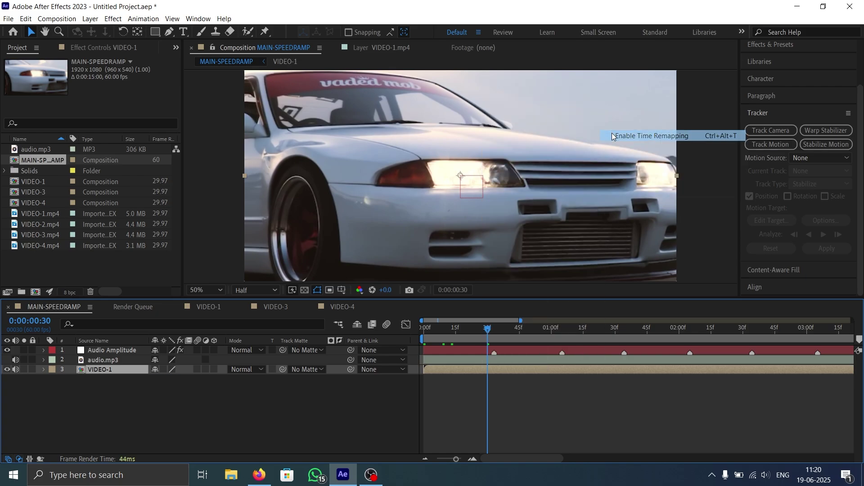
Move VIDEO-1's end Time Remap keyframe to 0:00:00:34, one frame past the first beat marker.
left_click(444, 458)
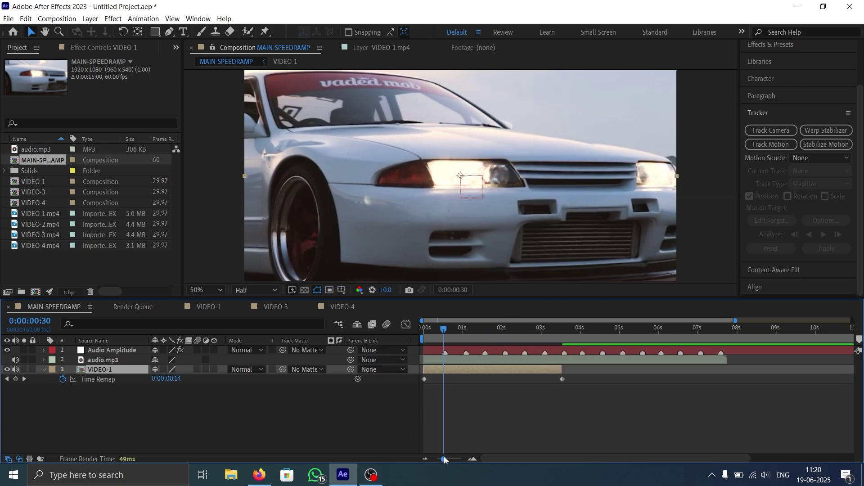
right_click(447, 353)
left_click(493, 384)
left_click_drag(559, 381, 446, 383)
left_click(473, 459)
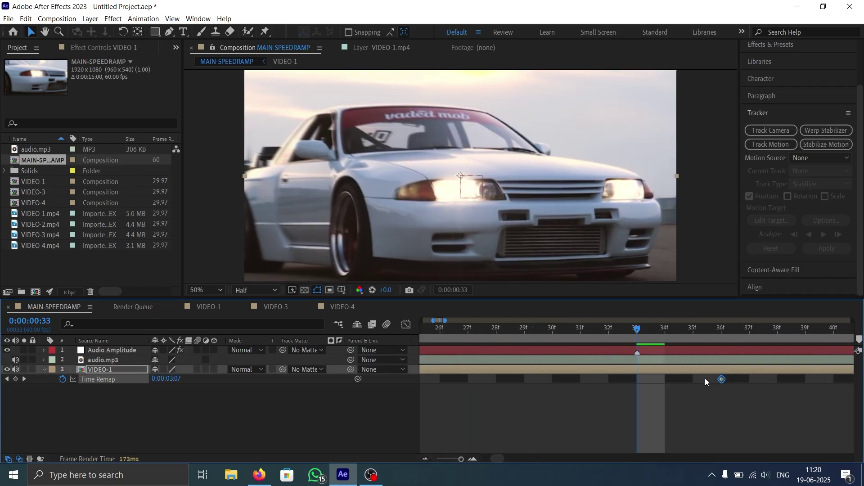
left_click_drag(721, 379, 637, 379)
left_click_drag(448, 459, 457, 458)
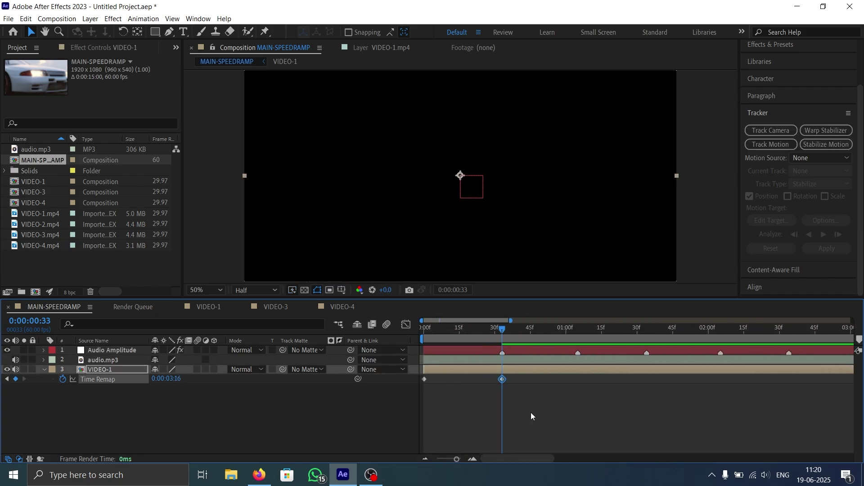
left_click(462, 459)
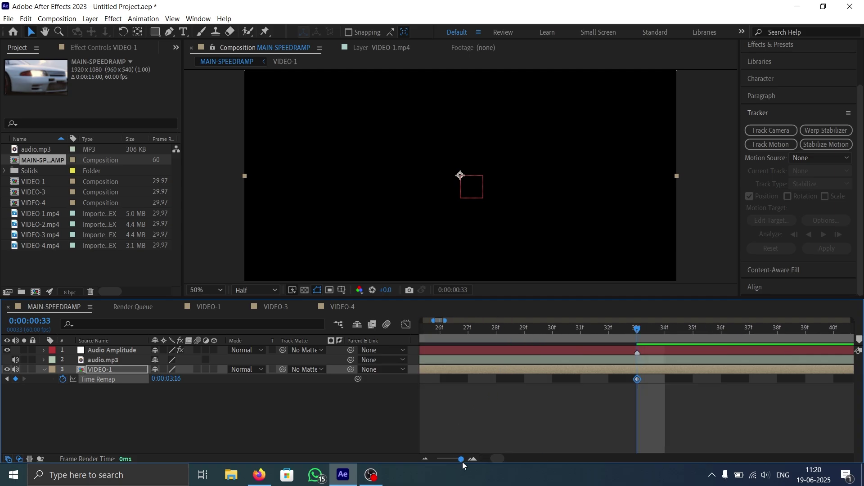
left_click_drag(638, 379, 655, 381)
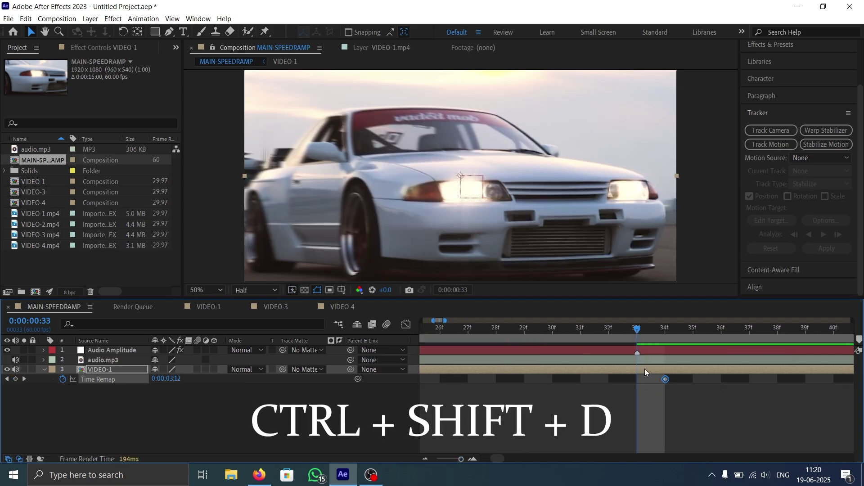
Split VIDEO-1 at the first beat marker, 0:00:00:33, and delete the part after it.
left_click(650, 369)
key("ctrl+shift+d")
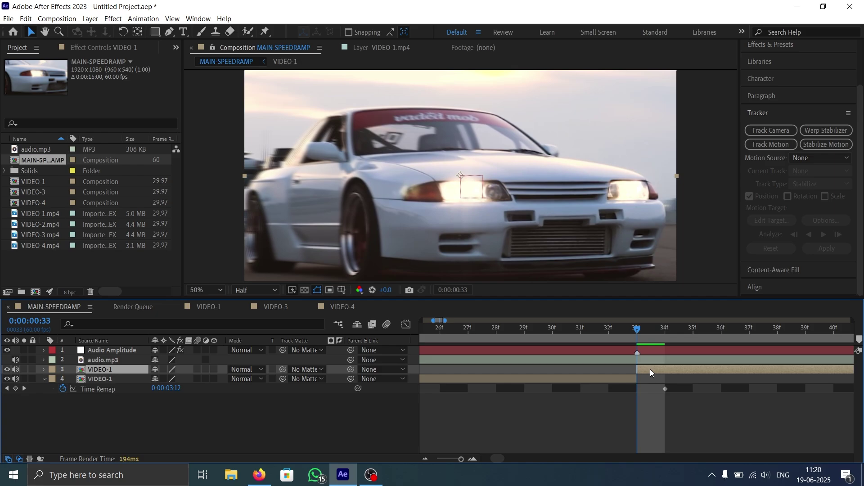
key("Delete")
key("Page_Up")
Apply Easy Ease to both Time Remap keyframes of VIDEO-1 and display them in the Graph Editor.
left_click_drag(462, 459, 454, 459)
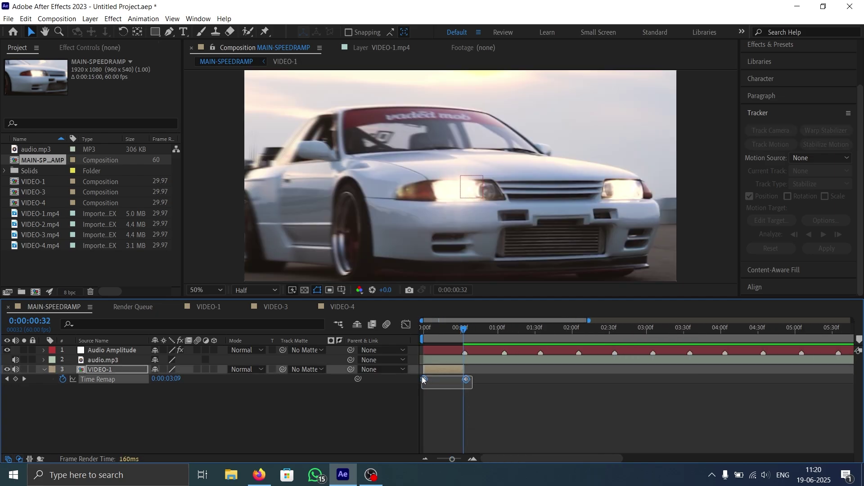
left_click_drag(422, 380, 423, 380)
key("F9")
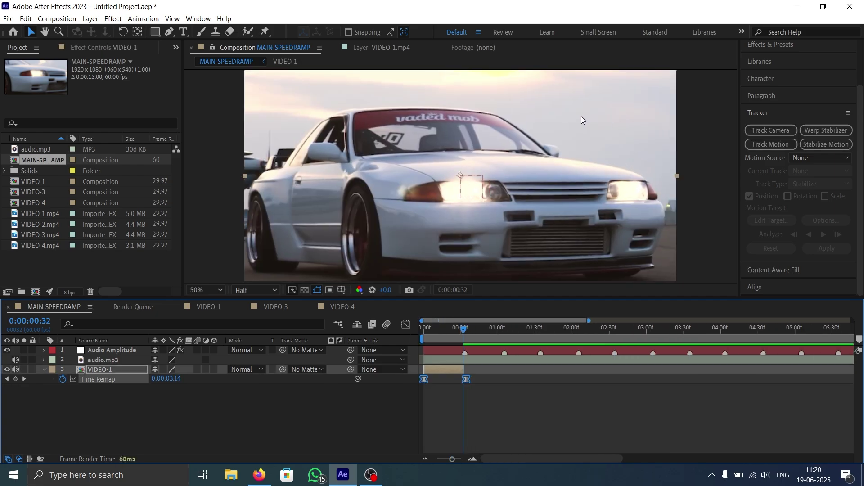
left_click(406, 324)
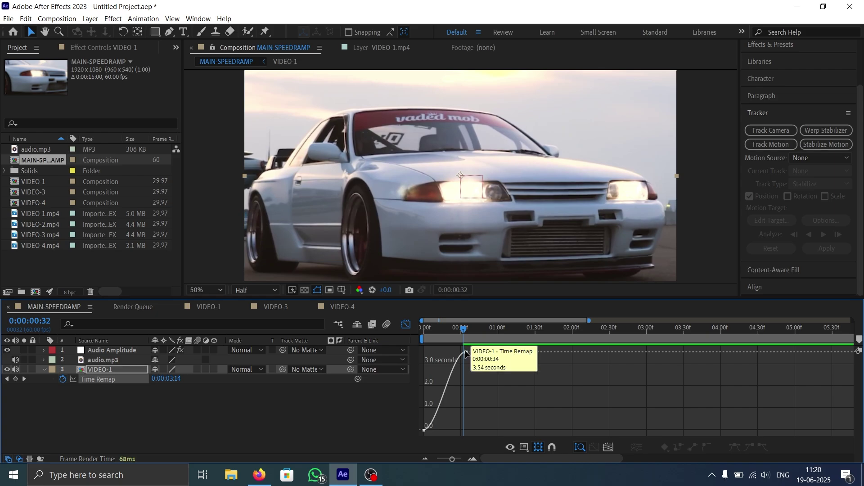
Reshape VIDEO-1's Time Remap curve to rise very steeply at the start and flatten out toward the end keyframe.
left_click_drag(452, 353, 432, 353)
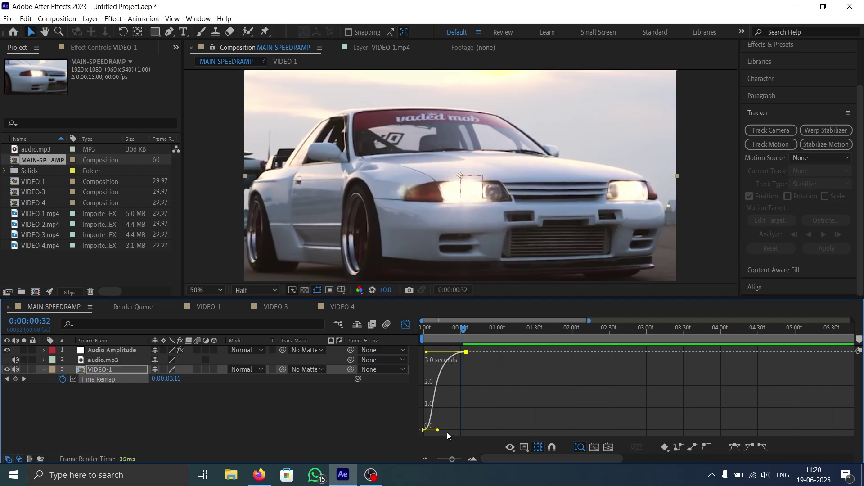
left_click_drag(436, 430, 422, 390)
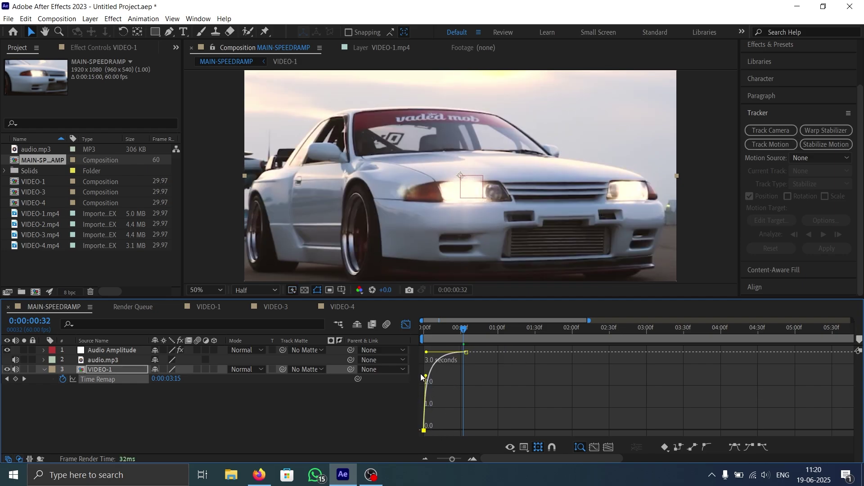
left_click_drag(455, 458, 457, 458)
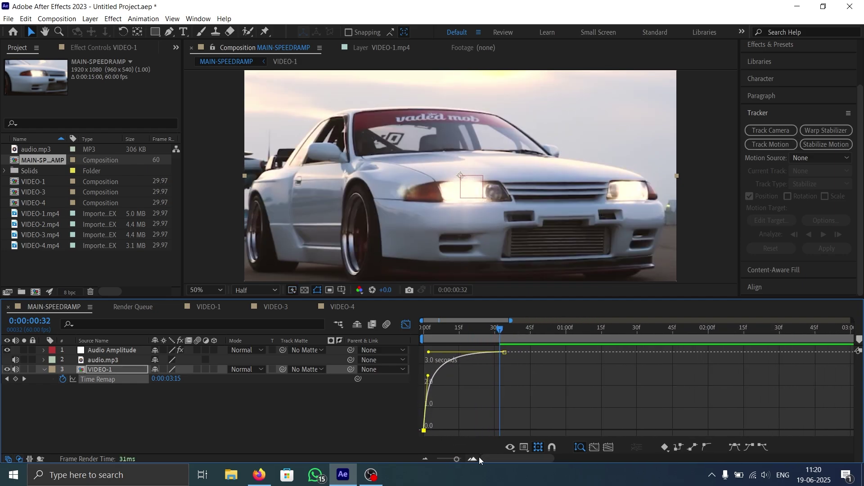
left_click_drag(428, 375, 426, 362)
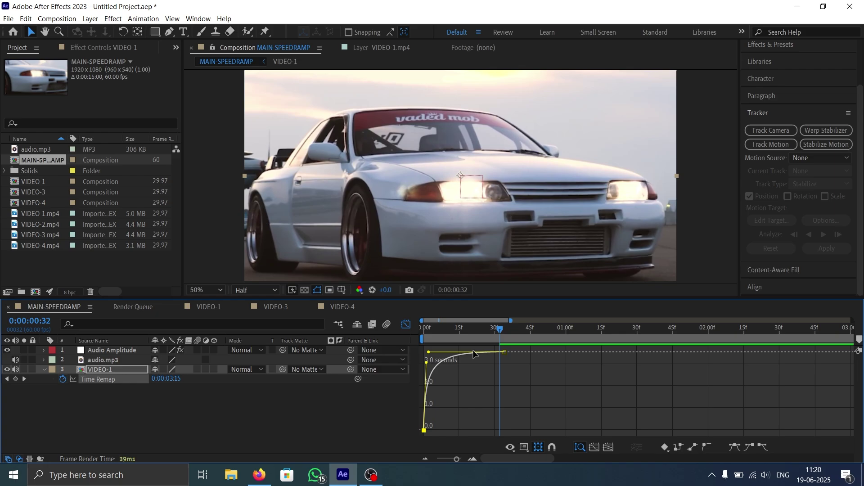
Scrub and play back VIDEO-1's speed ramp from the start to check its timing, closing the Graph Editor.
left_click(464, 330)
left_click(448, 334)
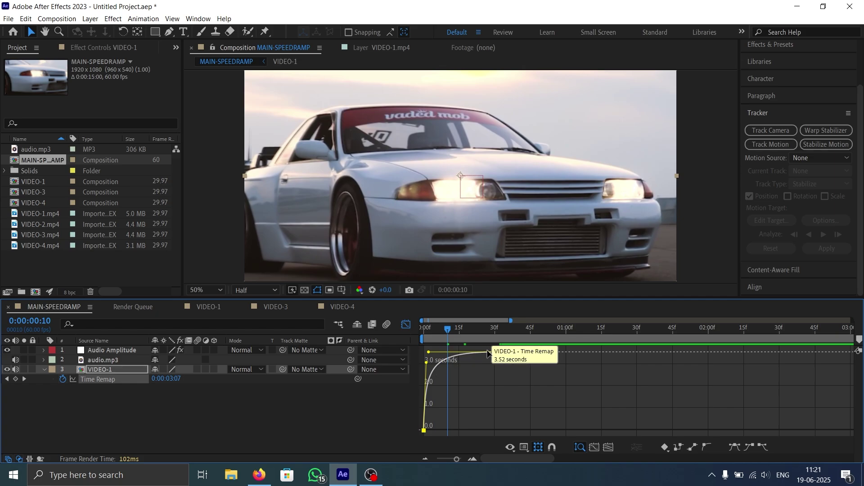
left_click_drag(435, 330, 404, 325)
key("space")
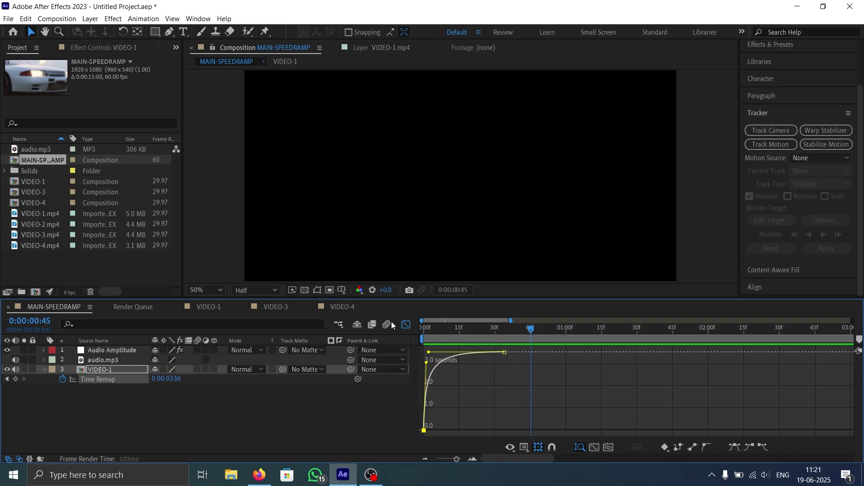
key("shift+F3")
left_click_drag(500, 341, 443, 334)
key("space")
key("space")
key("space")
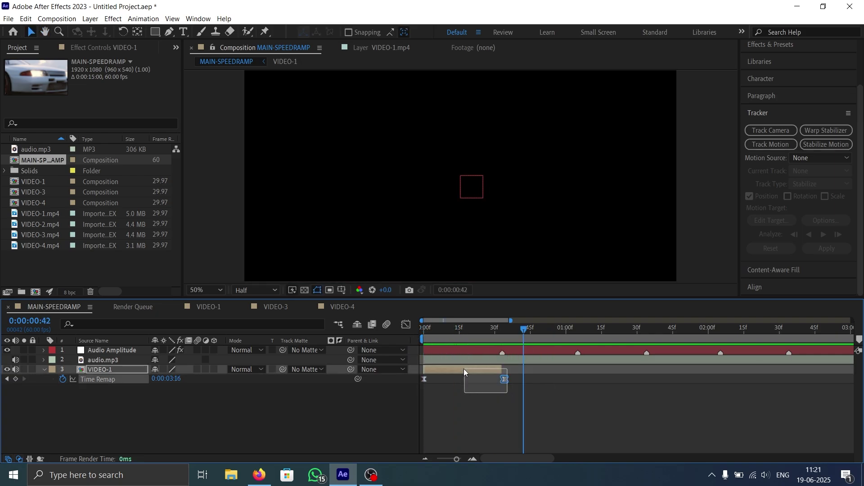
Duplicate VIDEO-1 and place the copy so that it starts at the first beat marker, 0:00:00:33.
left_click(441, 374)
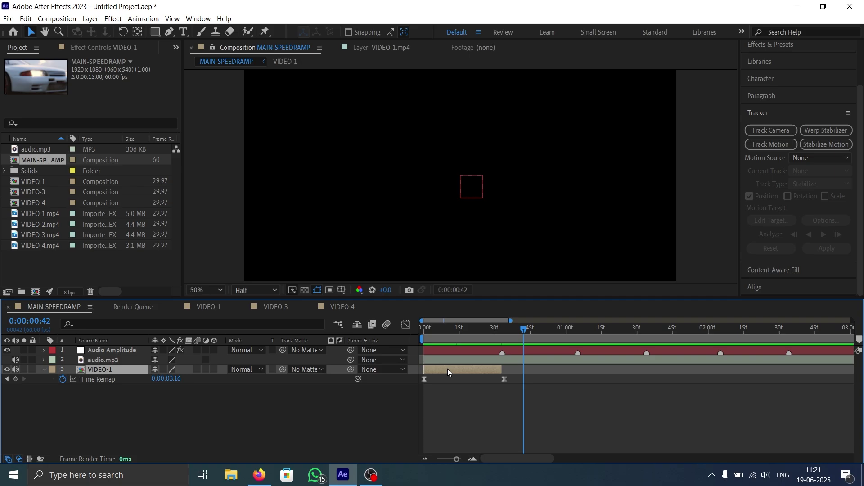
key("ctrl+d")
left_click_drag(505, 333, 502, 331)
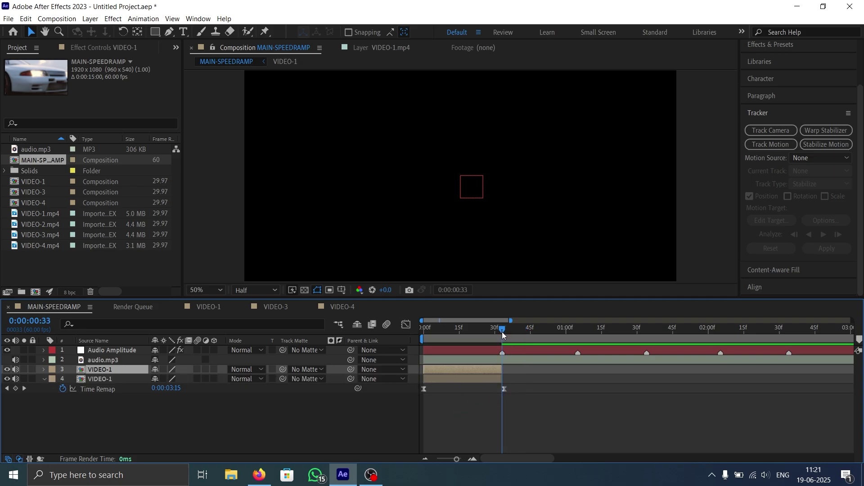
left_click_drag(491, 370, 569, 383)
Time-reverse the second VIDEO-1 clip that starts at the first beat marker.
left_click_drag(455, 459, 466, 465)
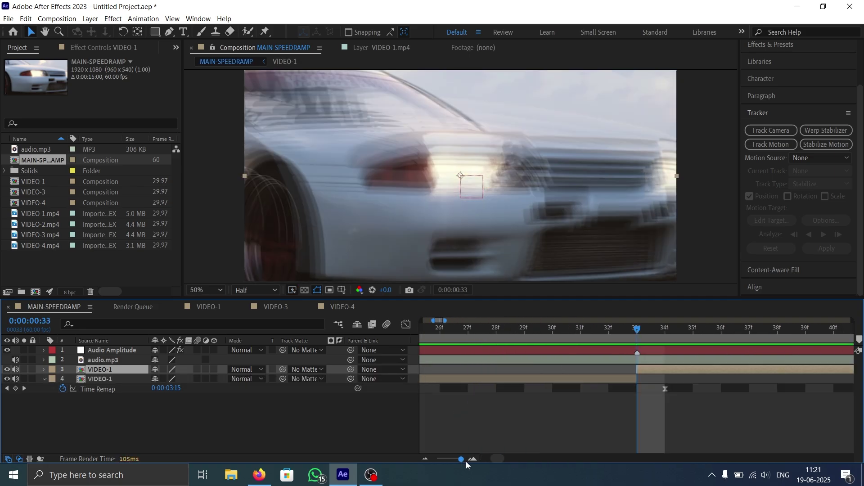
key("Page_Down")
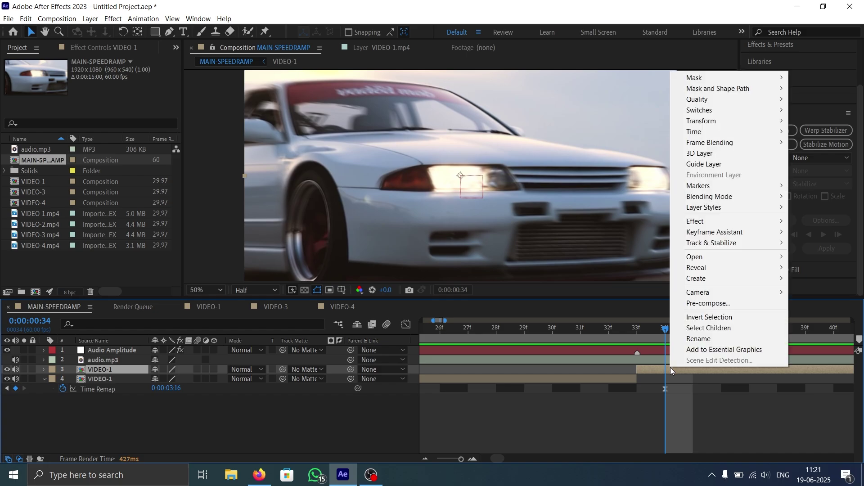
right_click(671, 367)
mouse_move(715, 134)
left_click(608, 143)
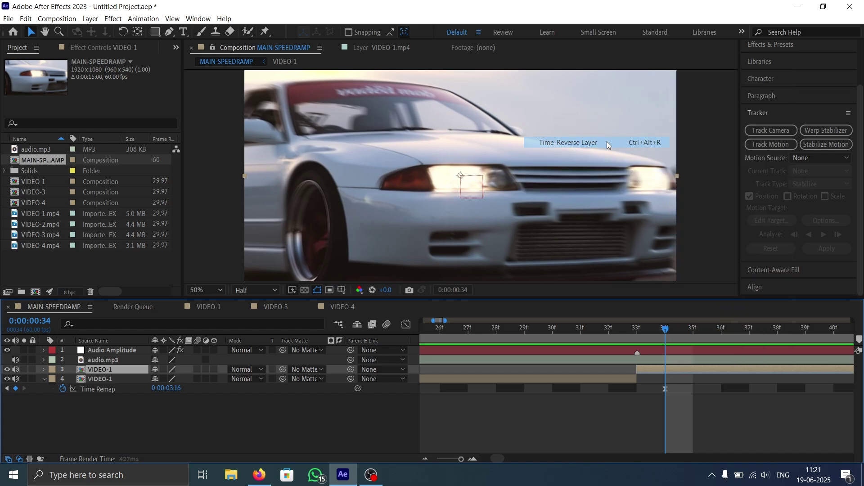
Try to move the first VIDEO-1 clip's end Time Remap keyframe back to 0:00:00:33.
left_click(658, 388)
left_click_drag(664, 388, 637, 388)
left_click_drag(460, 463, 458, 462)
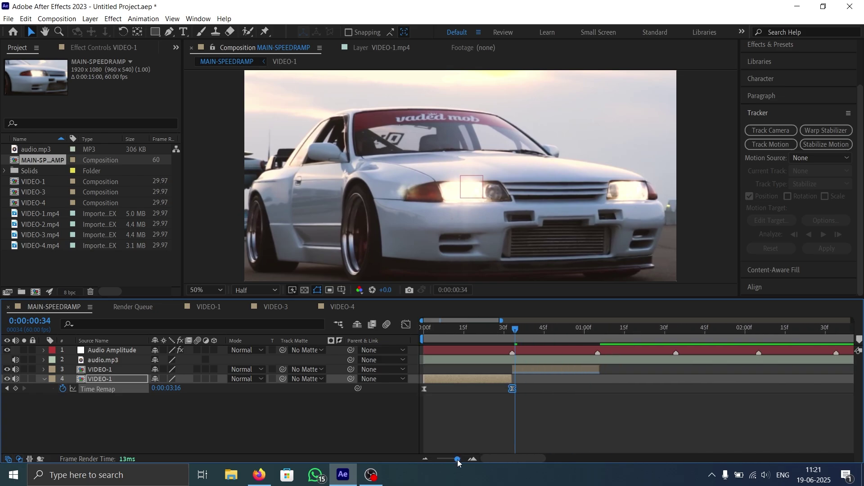
Reveal the reversed VIDEO-1 clip's Time Remap keyframes and display their curve in the Graph Editor.
left_click(541, 370)
key("ctrl+alt+t")
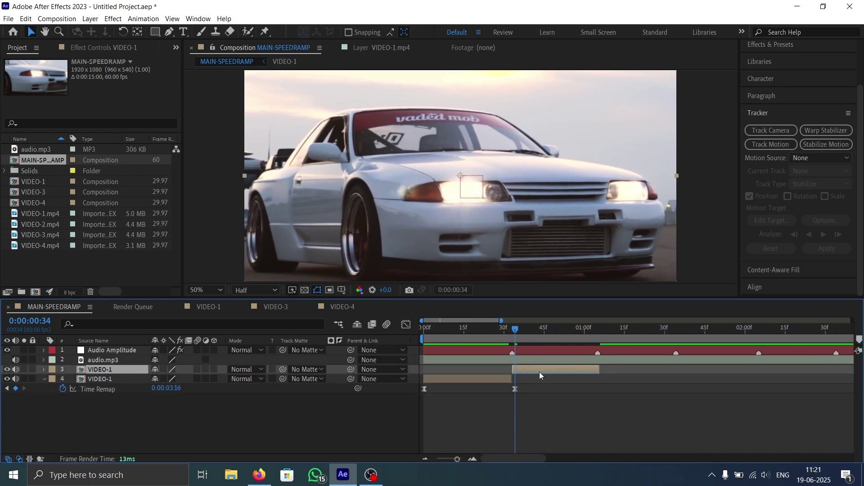
left_click_drag(456, 463, 459, 462)
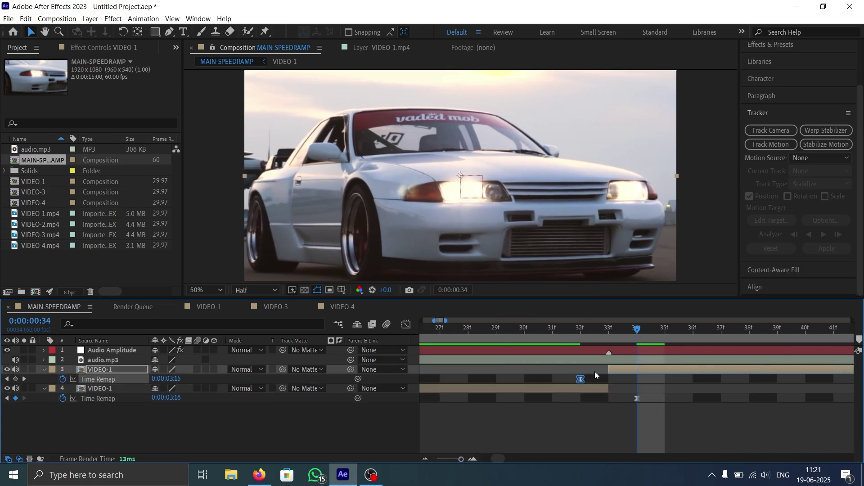
key("space")
left_click(450, 459)
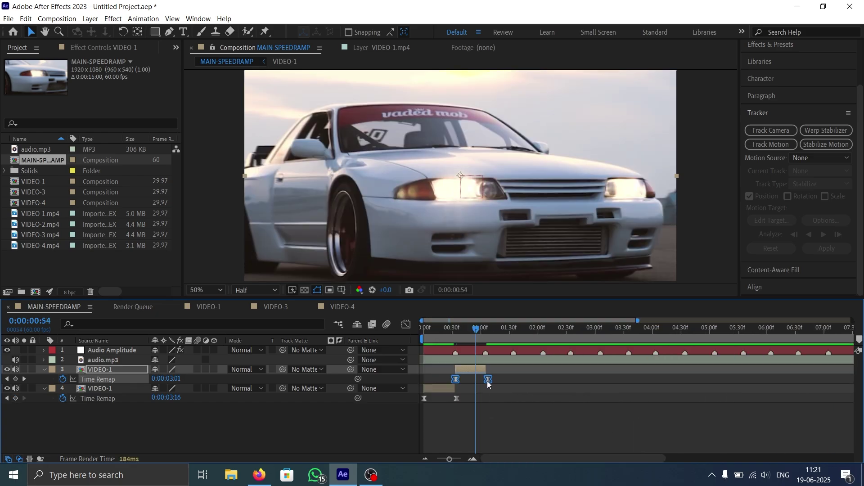
key("shift+F3")
left_click(444, 328)
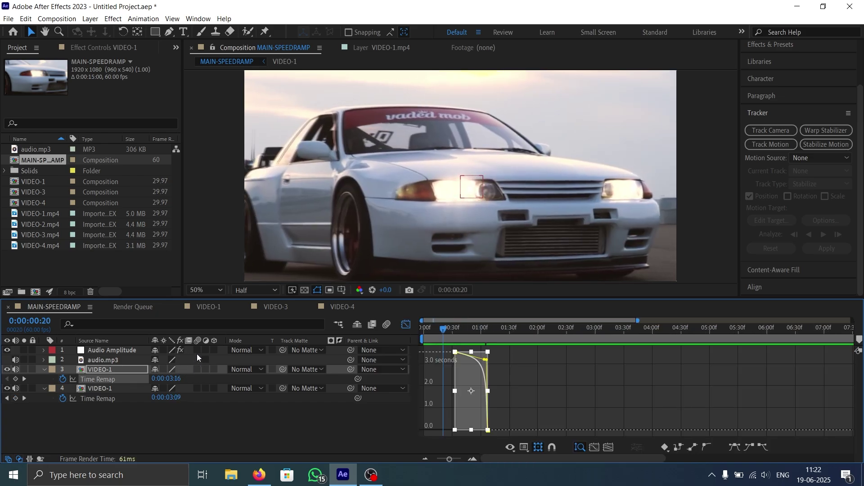
Enable motion blur for both VIDEO-1 layers and the composition, and preview the result from the start.
left_click(198, 369)
left_click(197, 388)
left_click(428, 333)
left_click_drag(429, 333, 412, 336)
key("space")
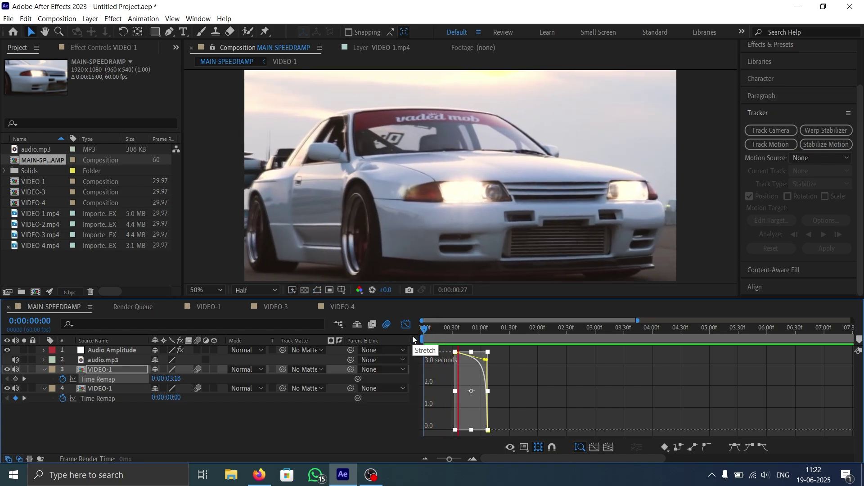
key("space")
Shift the reversed VIDEO-1 clip one frame earlier to start at 0:00:00:32, and preview the edit from the start.
left_click(407, 324)
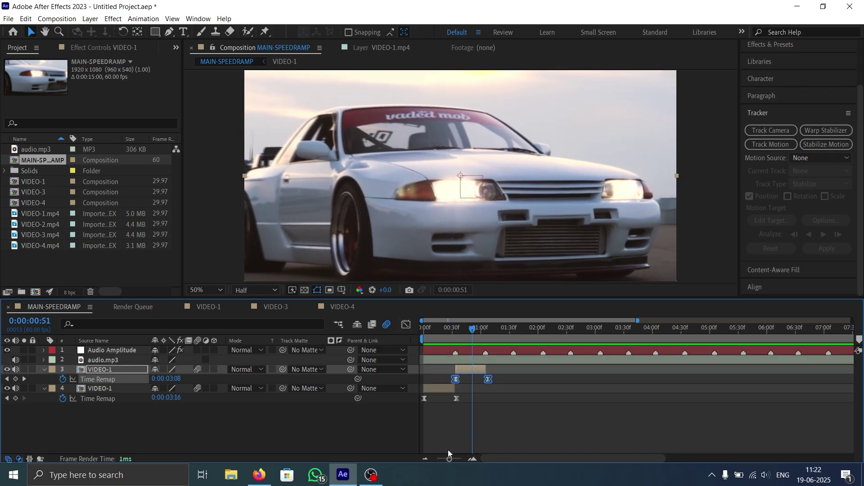
left_click_drag(449, 459, 460, 459)
left_click(506, 331)
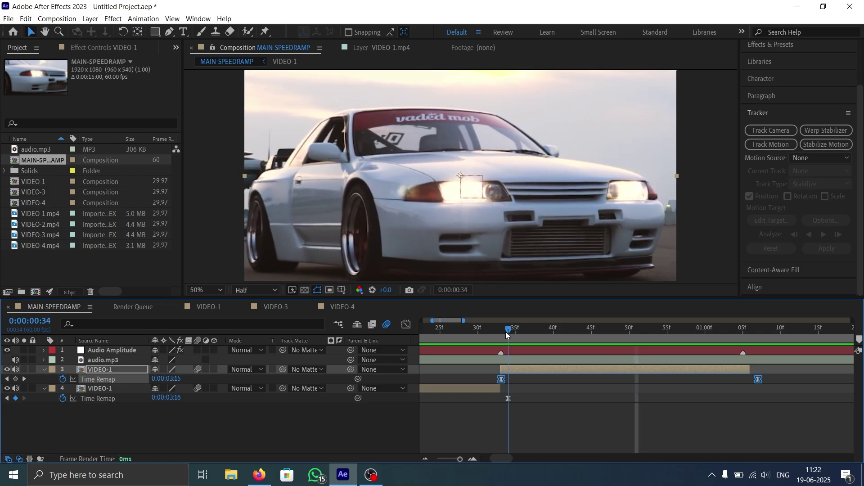
left_click_drag(506, 331, 503, 332)
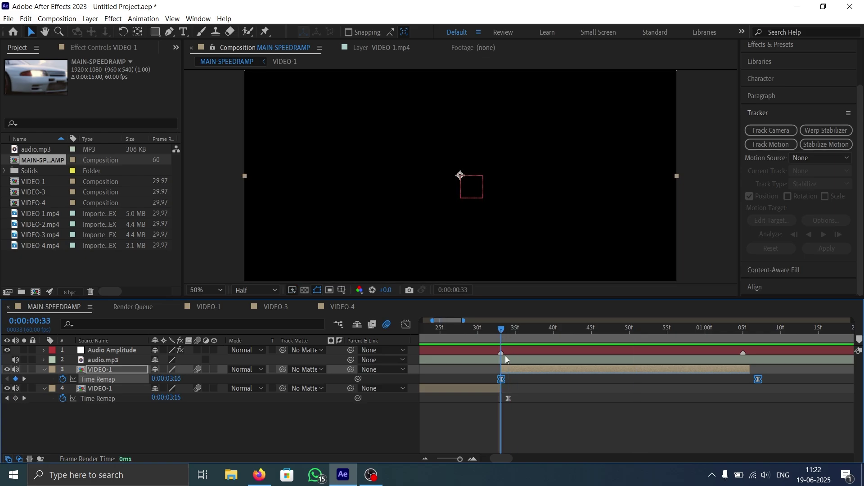
left_click_drag(505, 368, 505, 370)
left_click(492, 333)
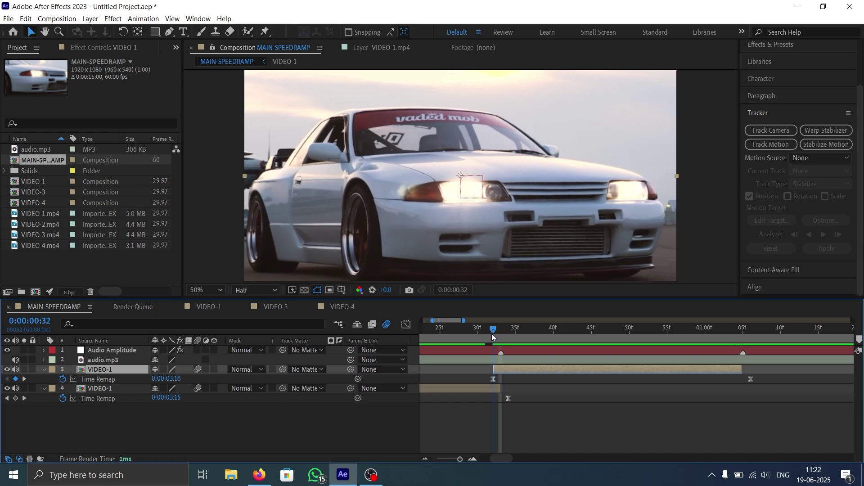
left_click_drag(493, 335, 336, 395)
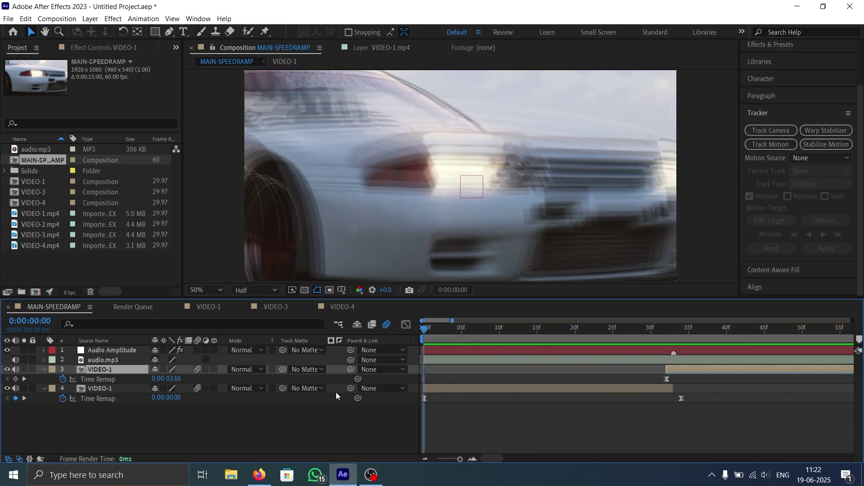
key("space")
key("space")
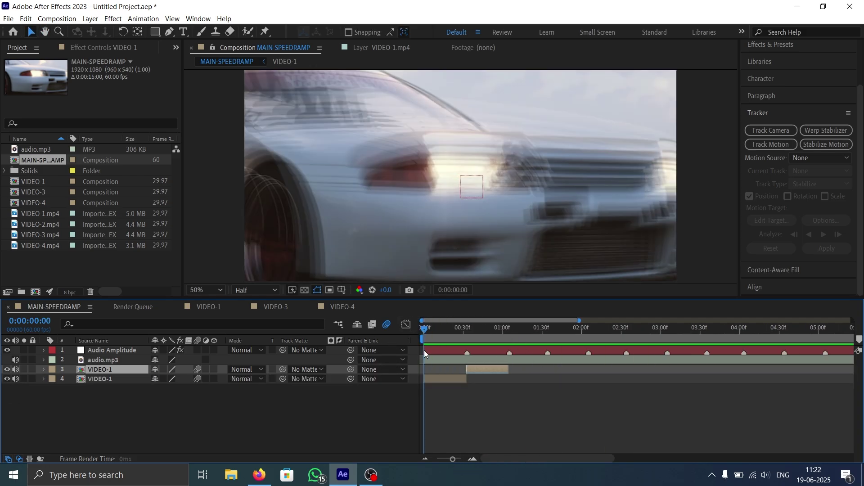
Pre-compose the two VIDEO-1 layers into a new composition named RAMP - 1.
left_click_drag(424, 350, 474, 351)
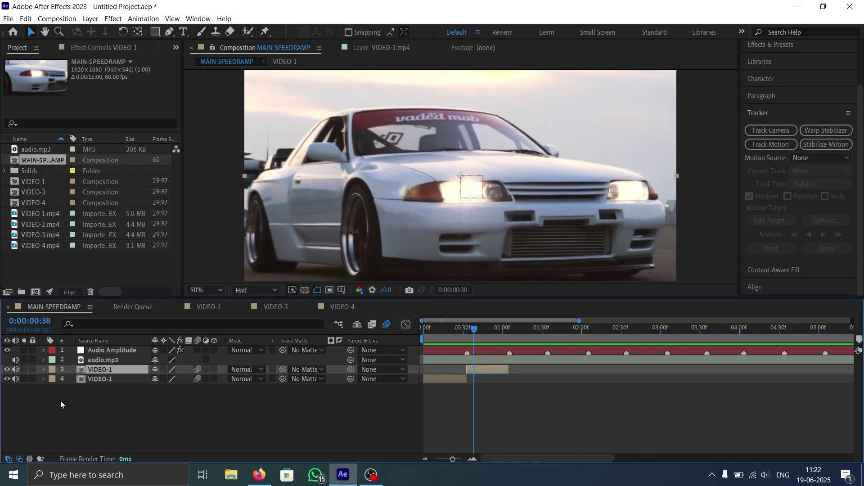
left_click_drag(61, 396, 96, 370)
right_click(97, 372)
left_click(132, 306)
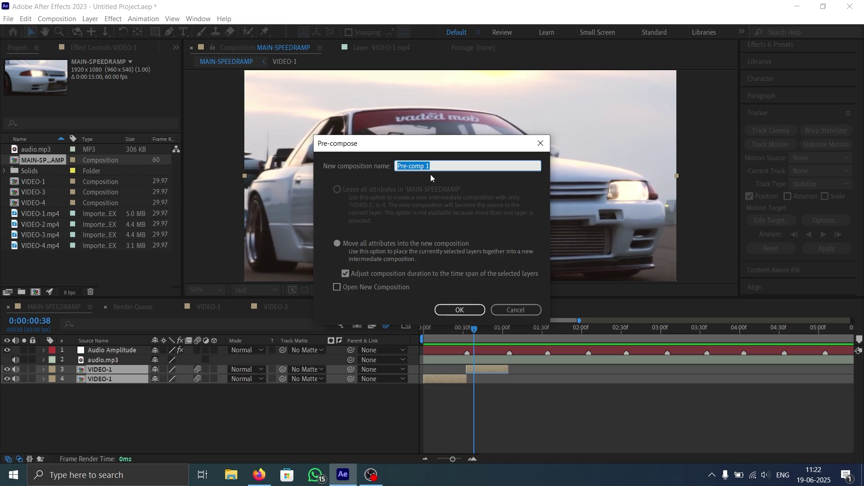
type("RAMP")
key("Return")
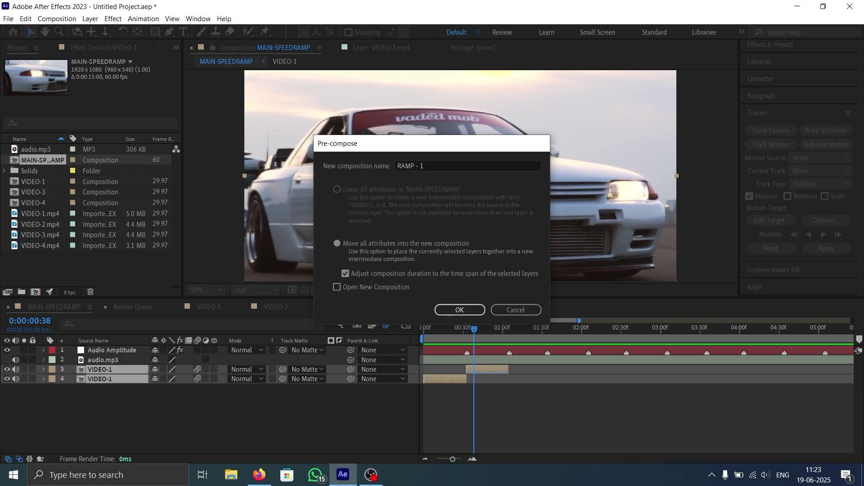
Place the VIDEO-3 composition in MAIN-SPEEDRAMP below the audio, starting at the second beat marker where RAMP - 1 ends.
key("space")
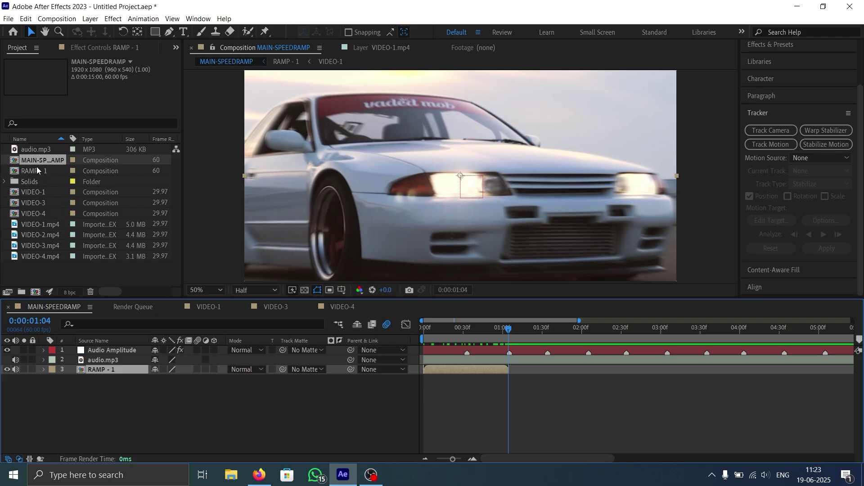
double_click(44, 202)
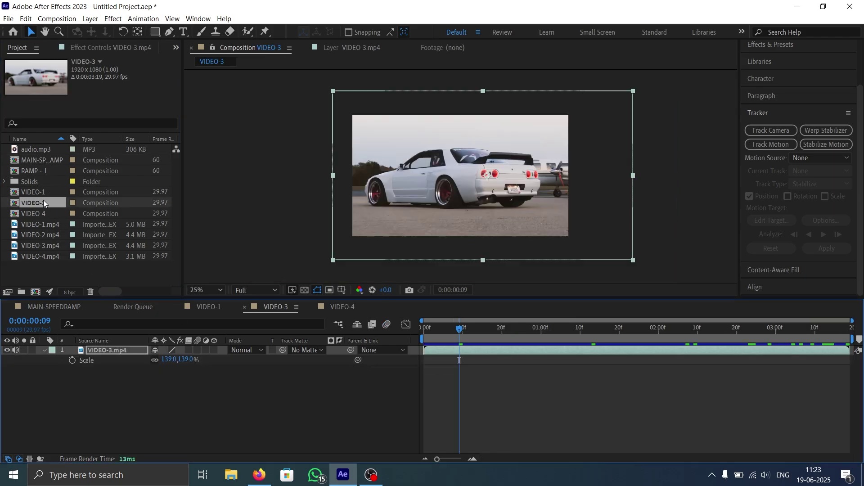
left_click(48, 205)
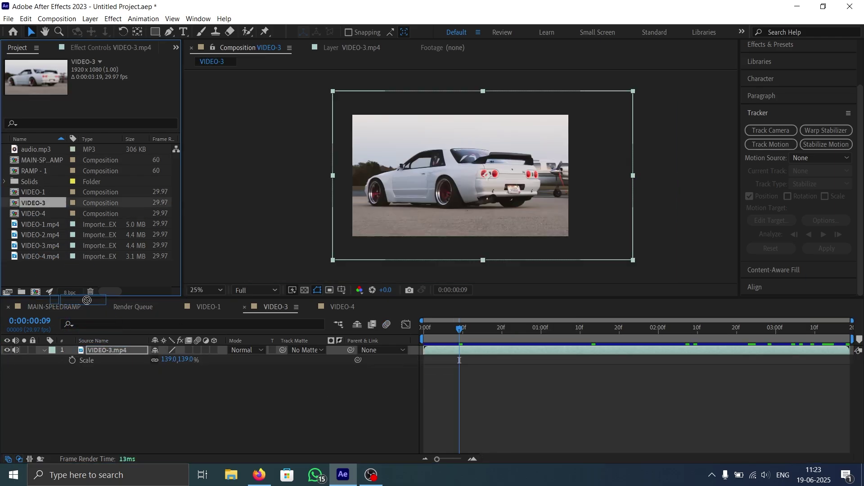
left_click_drag(64, 251, 39, 164)
double_click(43, 162)
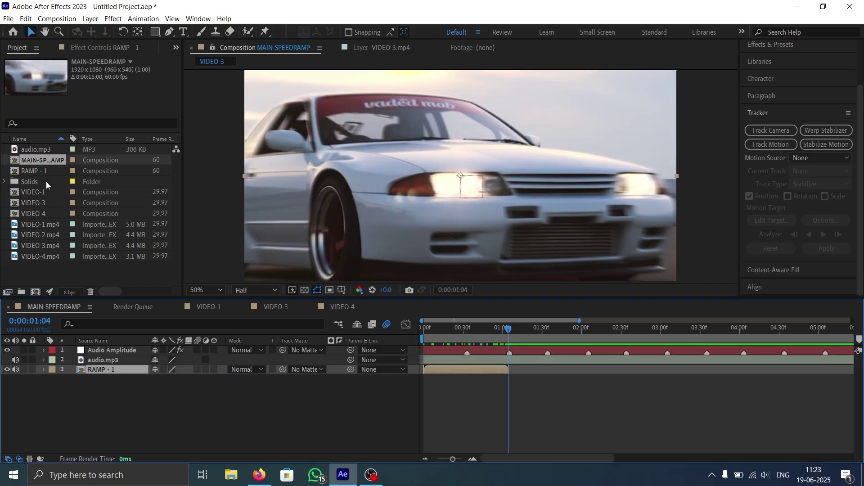
left_click_drag(36, 206, 112, 369)
left_click_drag(517, 372, 601, 373)
mouse_move(453, 459)
left_mouse_down()
mouse_move(474, 460)
mouse_move(452, 459)
left_mouse_up()
Enable time remapping on VIDEO-3 and move its end keyframe to the beat marker at 0:00:01:34.
left_click_drag(509, 329, 540, 332)
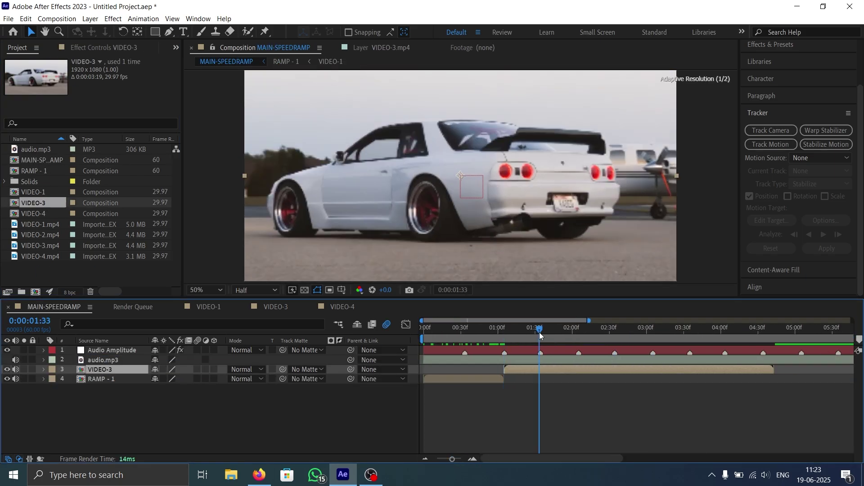
right_click(553, 370)
double_click(135, 369)
double_click(42, 160)
right_click(541, 370)
mouse_move(586, 135)
left_click(703, 134)
left_click_drag(774, 379, 540, 379)
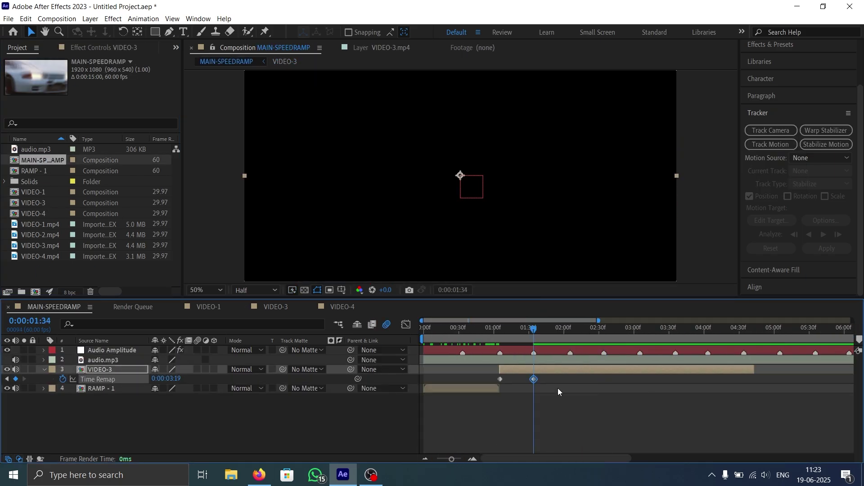
Move VIDEO-3's end Time Remap keyframe to 0:00:01:35, Easy Ease the keyframes and bend their curve for a fast start and slow finish.
key("alt+Right")
key("=")
key("F9")
left_click(406, 324)
left_click_drag(588, 353, 560, 357)
left_click_drag(569, 430, 550, 355)
left_click_drag(550, 333, 497, 336)
left_click(406, 325)
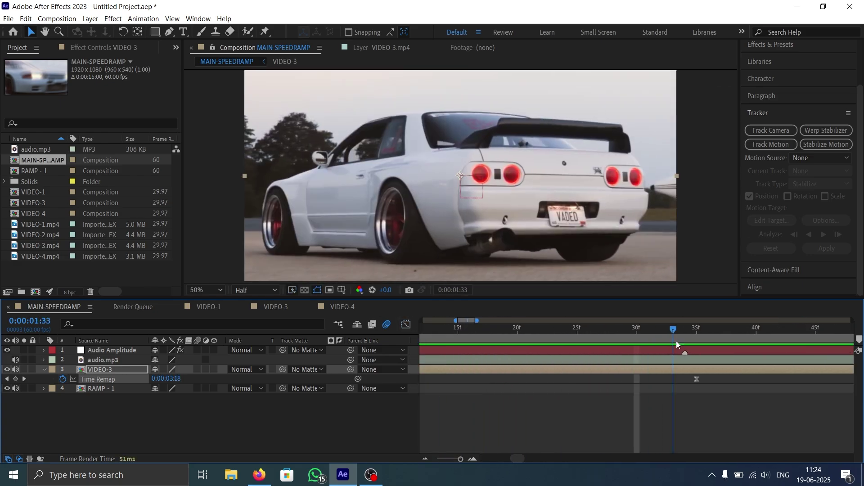
Duplicate VIDEO-3, start the time-reversed copy at 0:00:01:34 and nudge its Time Remap keyframes one frame earlier.
key("space")
key("ctrl+d")
left_click_drag(532, 371, 566, 381)
key("semicolon")
key("u")
left_click(637, 379)
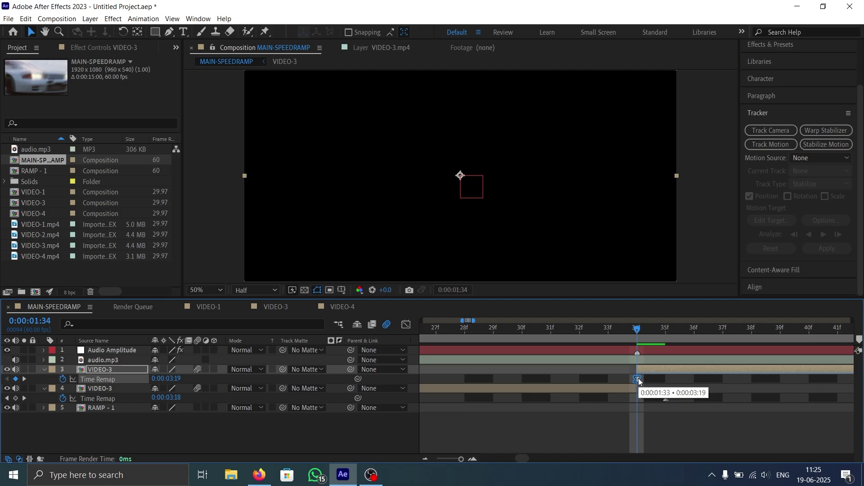
key("alt+Left")
key("semicolon")
Check the reversed VIDEO-3 clip's speed curve and preview the edit from the start.
left_click(405, 325)
left_click_drag(540, 330, 423, 330)
left_click(406, 324)
key("space")
key("space")
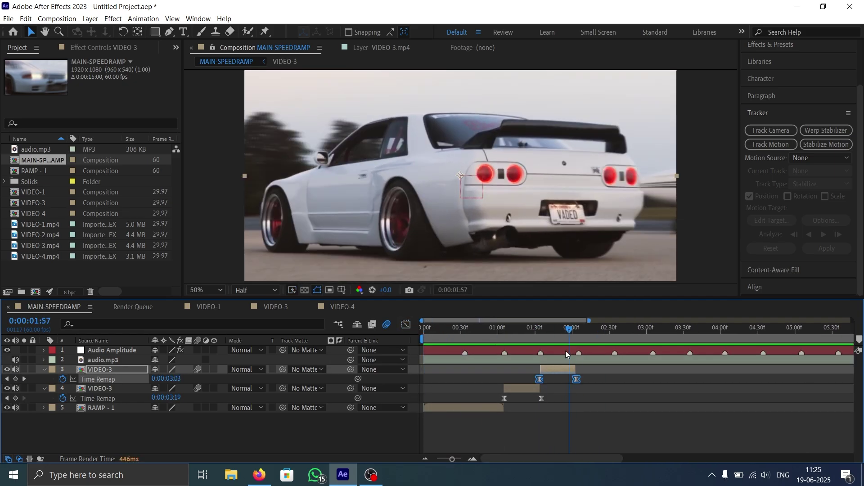
Pre-compose the two VIDEO-3 layers into a new composition named RAMP - 2.
key("u")
left_click(522, 378, "shift")
key("ctrl+shift+c")
type("RAMP - 2")
key("Return")
Open the RAMP - 2 composition and set its duration to 0:00:01:20.
left_click_drag(572, 330, 530, 336)
key("minus")
key("equal")
key("equal")
key("equal")
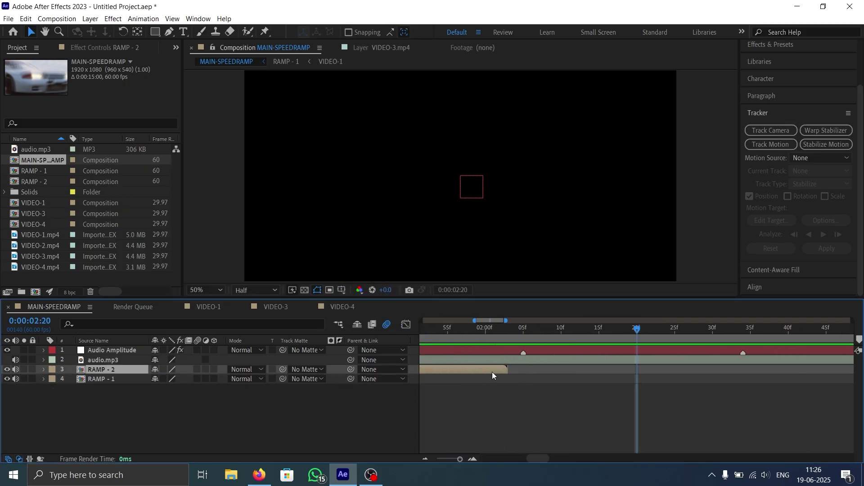
double_click(492, 371)
left_click(637, 330)
key("shift+Escape")
double_click(144, 370)
key("ctrl+k")
left_click(356, 278)
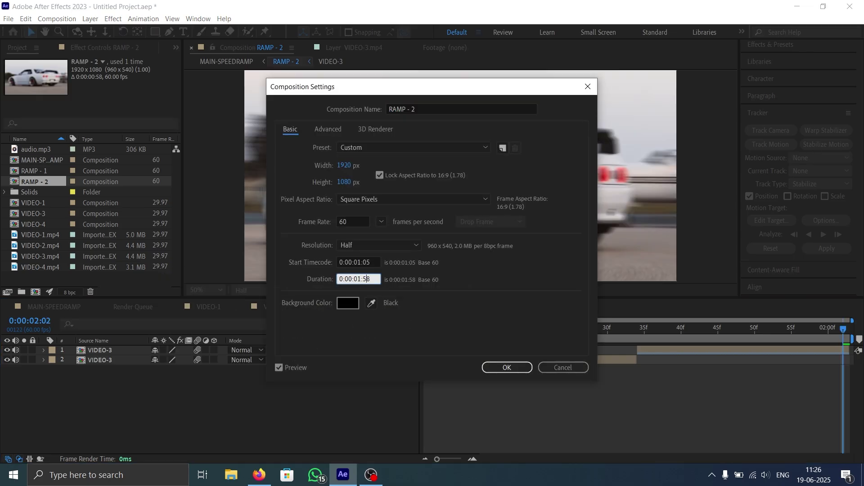
type("120")
key("Return")
Move the reversed VIDEO-3 clip's end Time Remap keyframe to about 0:00:02:08 and return to MAIN-SPEEDRAMP.
left_click_drag(843, 329, 854, 329)
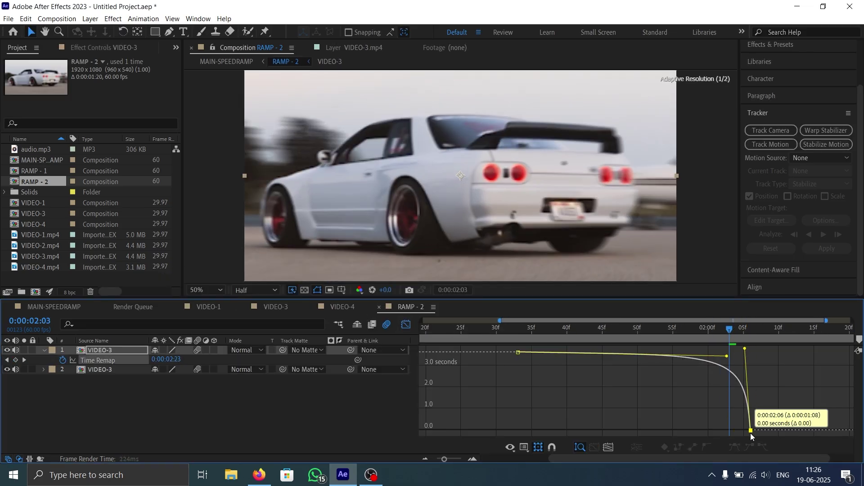
left_click_drag(752, 354, 659, 351)
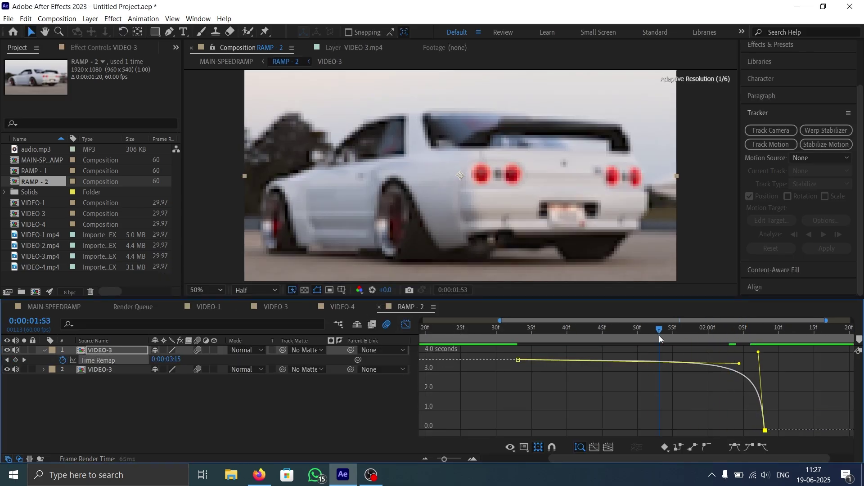
left_click(54, 306)
Trim RAMP - 2 at the beat marker at 0:00:02:05 and place the VIDEO-4 composition starting there.
left_click_drag(536, 329, 598, 366)
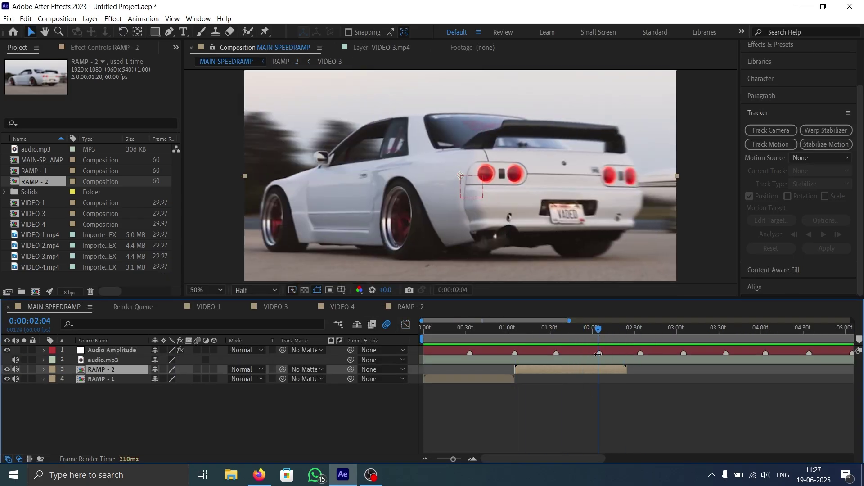
left_click(563, 405)
left_click(475, 328)
key("space")
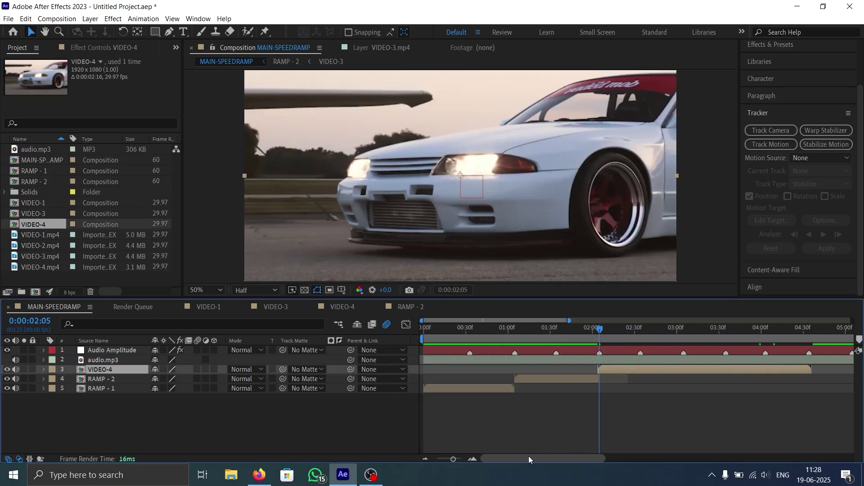
Enable time remapping on VIDEO-4 and fit its eased keyframes between the beat markers at 0:00:02:05 and 0:00:02:34.
left_click(627, 329)
right_click(626, 354)
key("Escape")
key("=")
key("=")
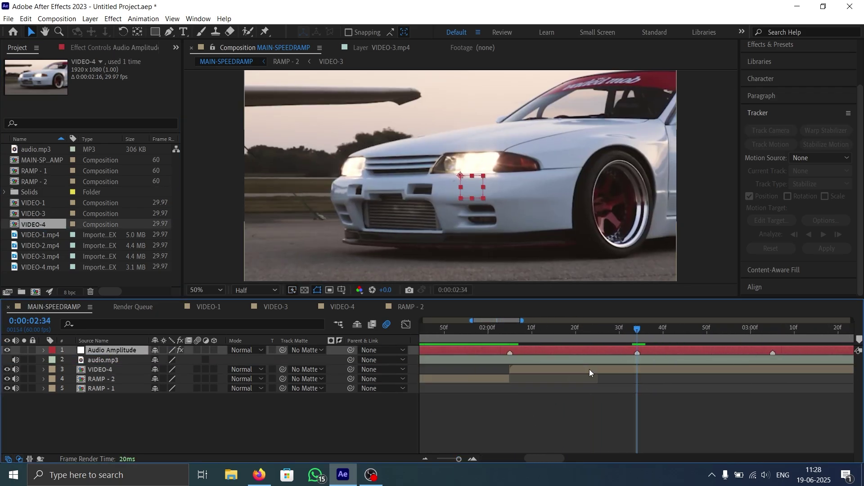
right_click(589, 369)
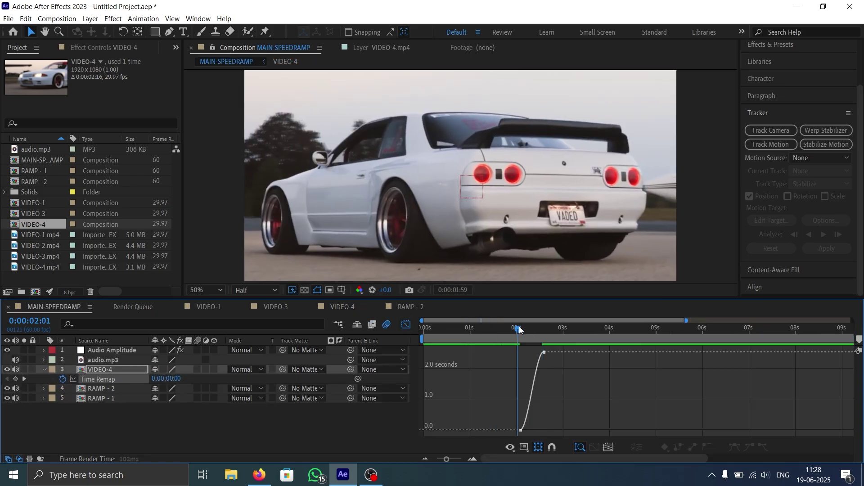
Time-reverse the VIDEO-4 layer and realign its Time Remap keyframes with the clip's start and end.
mouse_move(517, 328)
left_mouse_down()
mouse_move(544, 336)
mouse_move(504, 337)
mouse_move(532, 336)
mouse_move(513, 331)
left_mouse_up()
key("shift+F3")
right_click(533, 367)
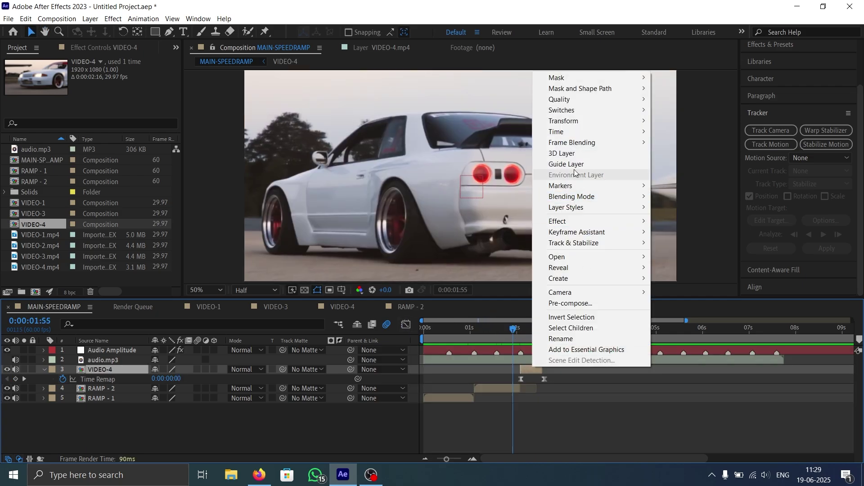
mouse_move(555, 131)
left_click(656, 143)
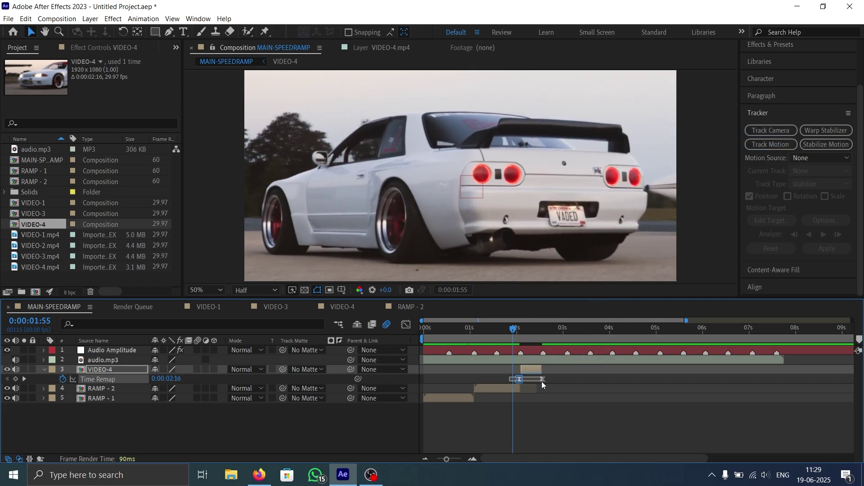
left_click_drag(698, 379, 754, 379)
left_click_drag(461, 459, 450, 459)
left_click(652, 339)
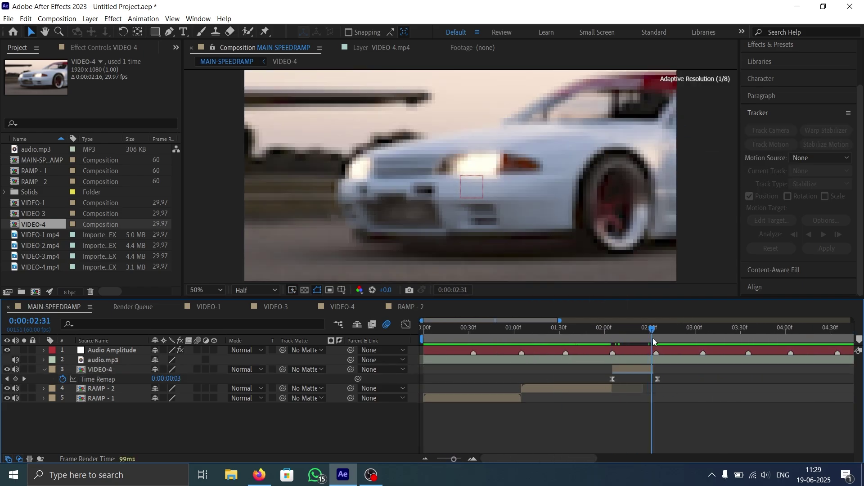
Bend VIDEO-4's Time Remap curve into a very fast start with a slow finish, and preview the transition from RAMP - 2.
key("minus")
left_click(510, 339)
key("shift+F3")
left_click_drag(521, 352, 516, 426)
left_click(455, 328)
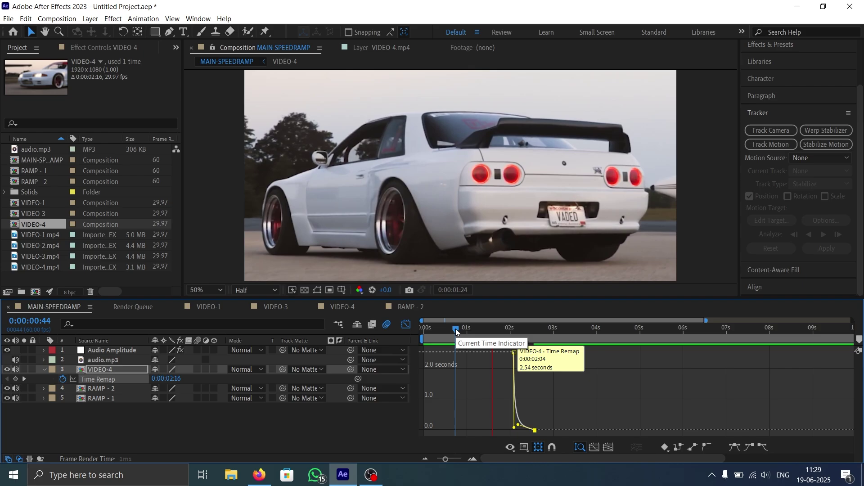
left_click_drag(455, 328, 495, 330)
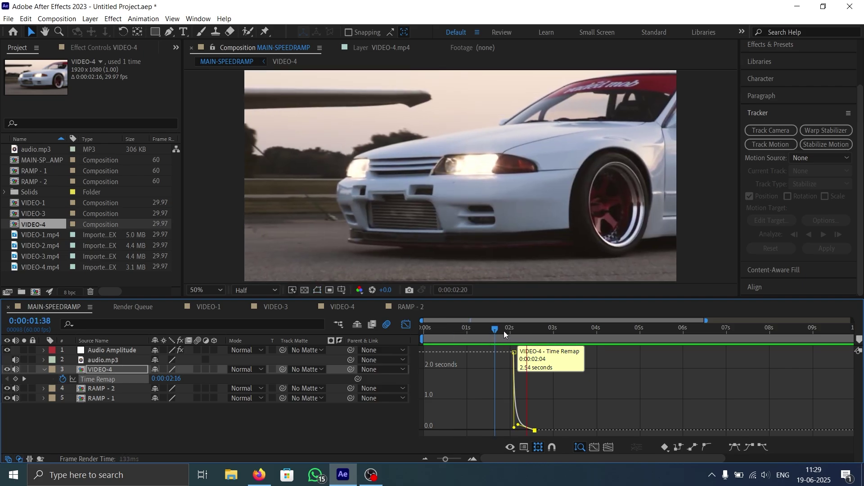
key("space")
Duplicate VIDEO-4, place the copy right after the original at the next beat marker and time-reverse it.
key("shift+F3")
key("ctrl+d")
left_click_drag(528, 369, 548, 369)
key("equal")
key("equal")
key("equal")
key("equal")
left_click_drag(549, 329, 520, 390)
right_click(715, 370)
left_click(674, 147)
Check the VIDEO-4 copy's speed curve and pre-compose both VIDEO-4 layers as RAMP-3.
key("shift+F3")
key("shift+F3")
key("ctrl+Down")
key("minus")
key("minus")
key("minus")
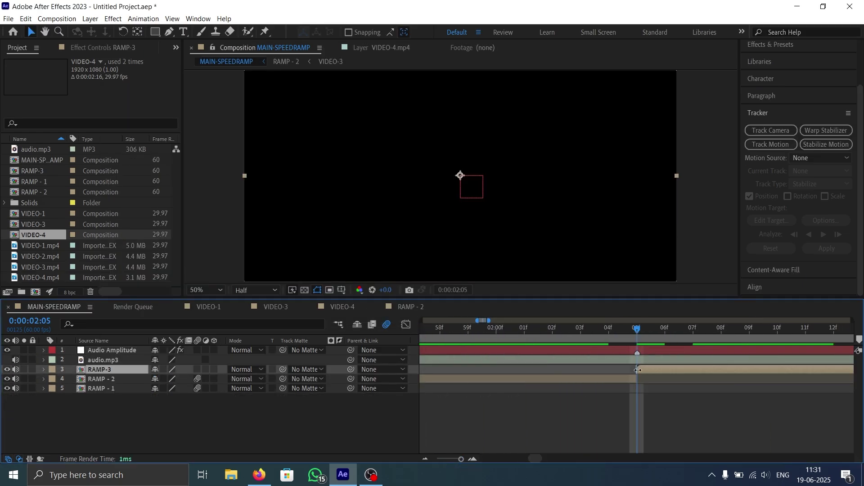
Preview the sequence of RAMP - 1, RAMP - 2 and RAMP-3 from the start.
left_click_drag(637, 328, 373, 340)
key("minus")
key("minus")
key("minus")
key("minus")
key("minus")
key("space")
key("comma")
left_click_drag(439, 330, 422, 405)
left_click_drag(442, 458, 460, 458)
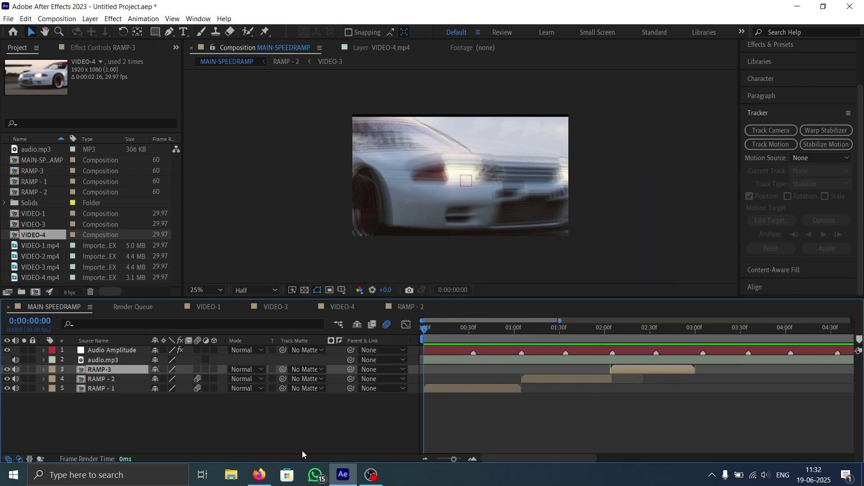
Add an adjustment layer above the three RAMP clips and scrub to 0:00:00:59, near the end of RAMP - 1.
right_click(271, 426)
left_click(432, 388)
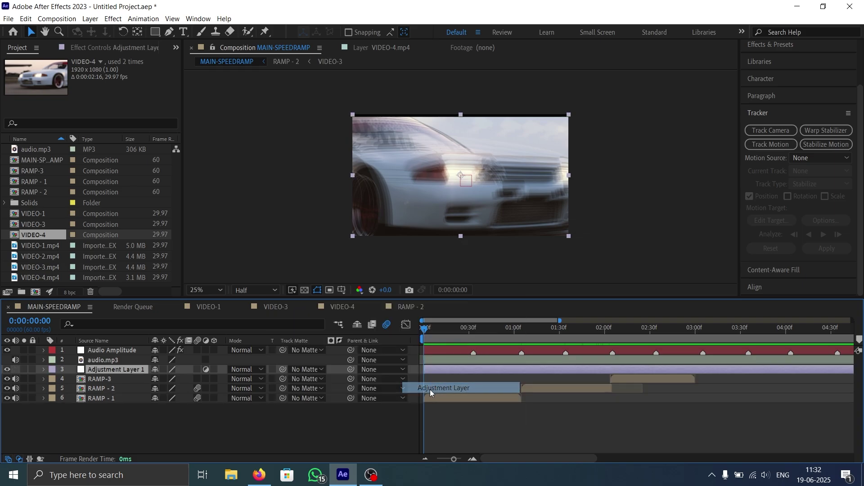
left_click_drag(497, 336, 511, 369)
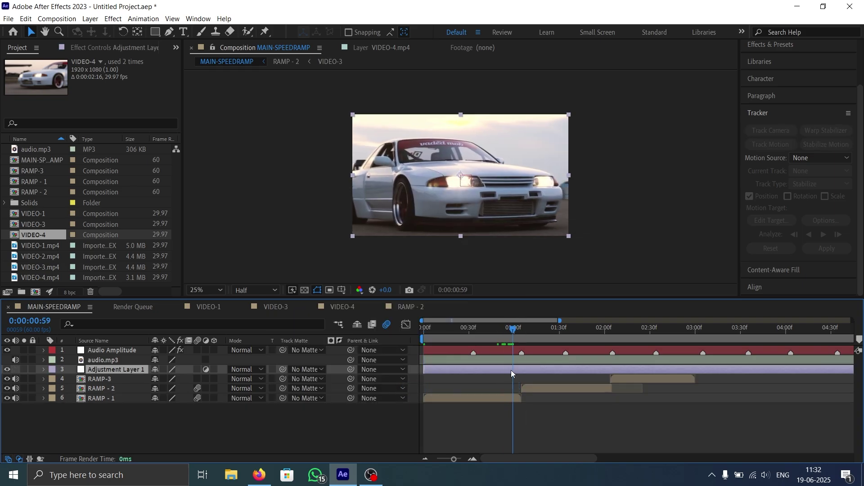
Trim the adjustment layer to the span from 0:00:00:59 to 0:00:01:11 by splitting it and deleting the outer pieces.
key("ctrl+shift+d")
left_click(531, 333)
key("ctrl+shift+d")
key("Delete")
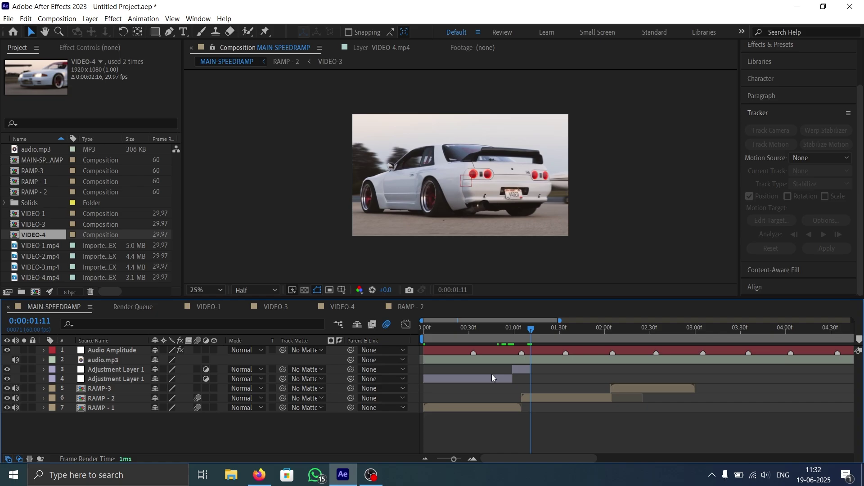
left_click(492, 376)
key("Delete")
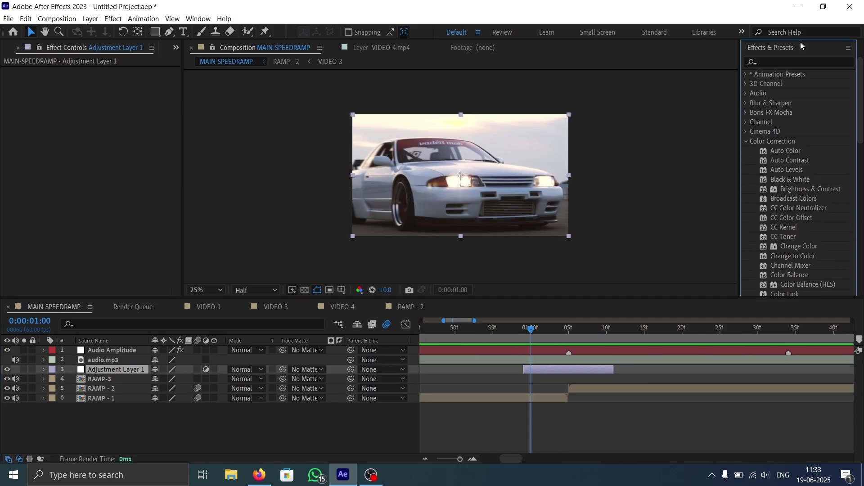
Find the Exposure color correction effect and apply it to the trimmed adjustment layer.
left_click(797, 62)
type("ex")
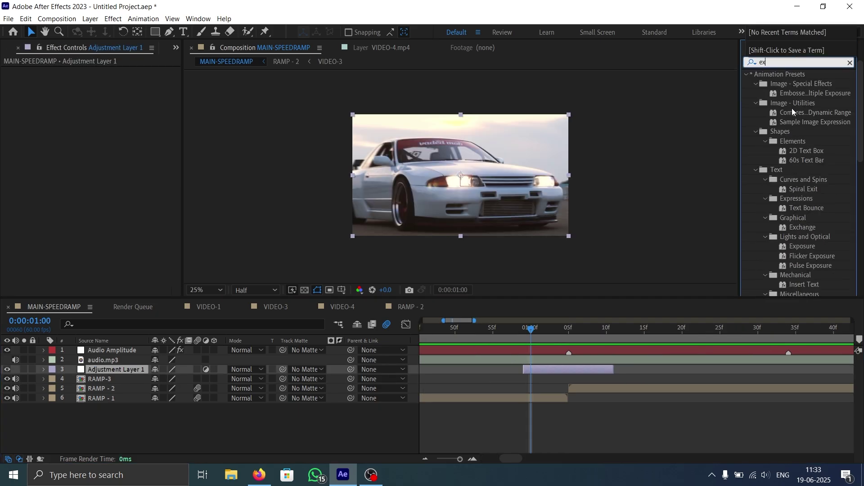
type("pos")
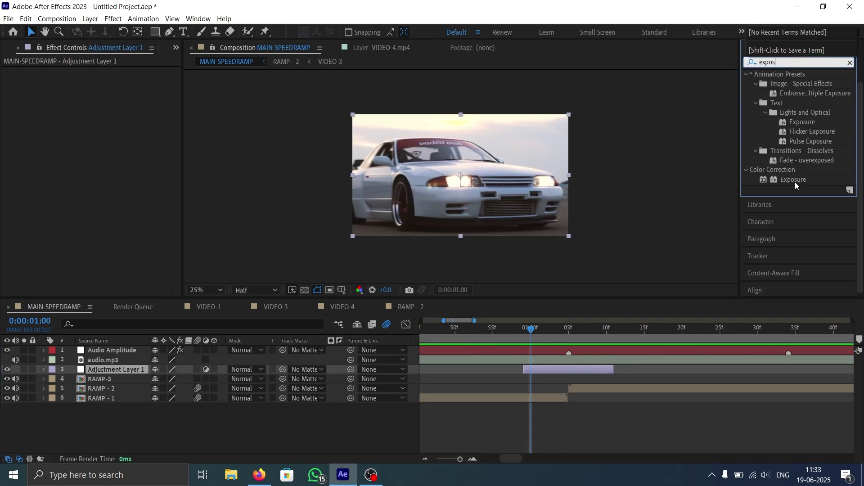
left_click_drag(795, 180, 688, 238)
left_click_drag(571, 367, 571, 366)
Keyframe the adjustment layer's Exposure at 0.00 at 0:00:01:00, 0:00:01:05 and 0:00:01:10.
left_click(531, 341)
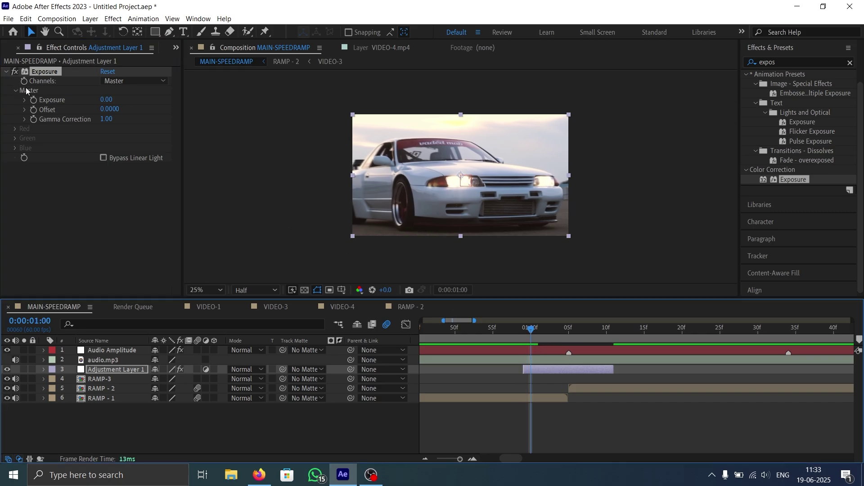
left_click(35, 104)
left_click_drag(531, 331, 568, 347)
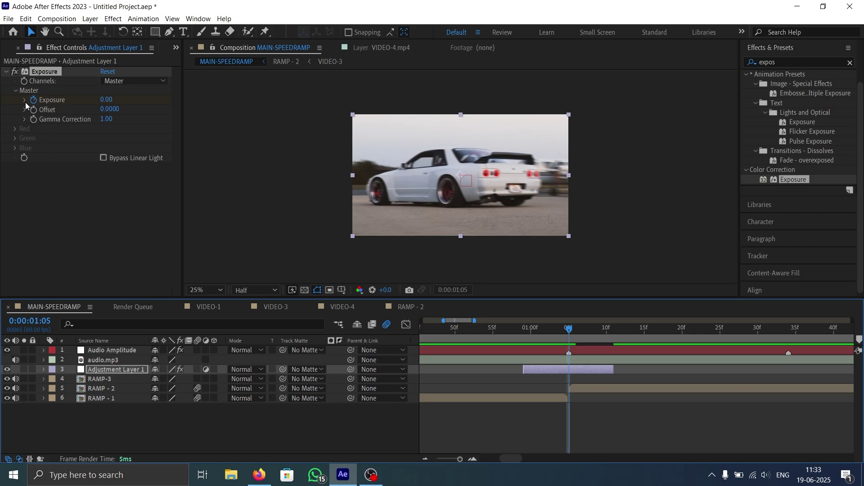
left_click(131, 368)
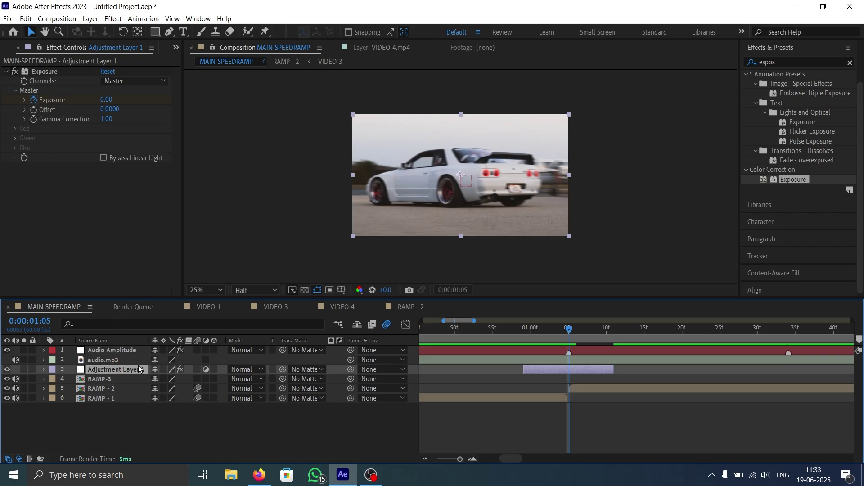
key("u")
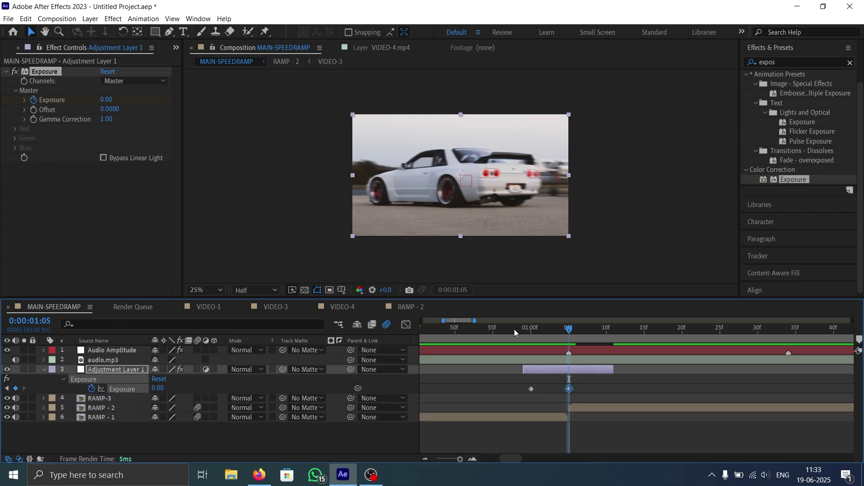
left_click(531, 389)
left_click_drag(582, 343, 606, 346)
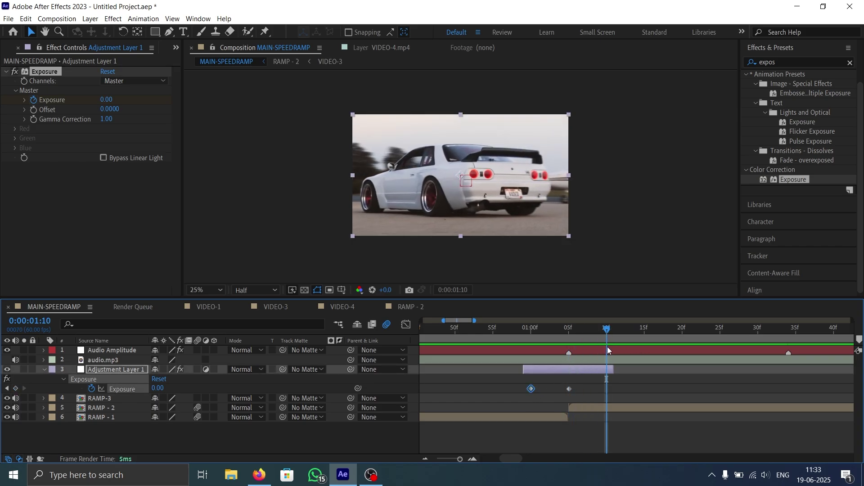
key("ctrl+v")
left_click_drag(614, 393, 518, 385)
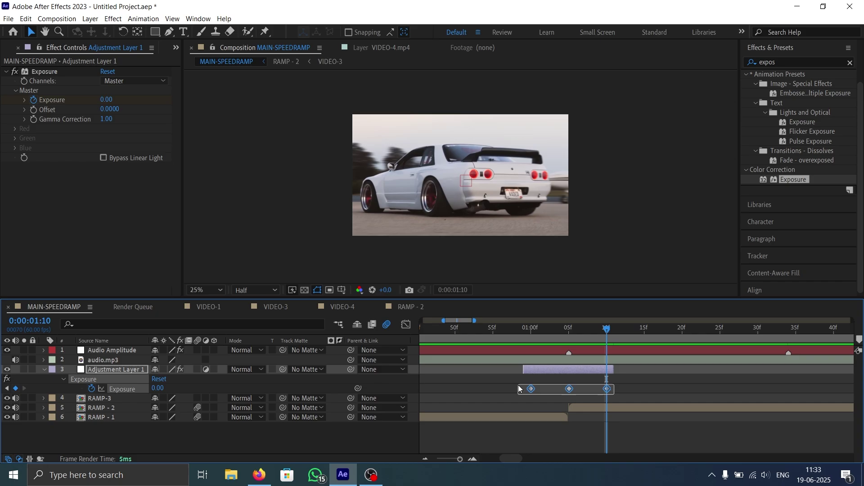
Set Exposure to 1.25 at 0:00:01:05, apply Easy Ease to all three Exposure keyframes and preview the flash.
left_click(568, 337)
left_click(588, 376)
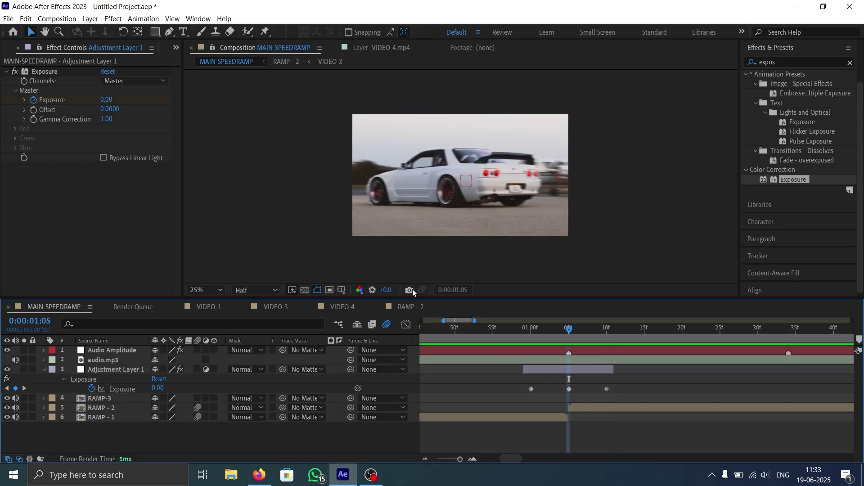
left_click_drag(106, 100, 175, 98)
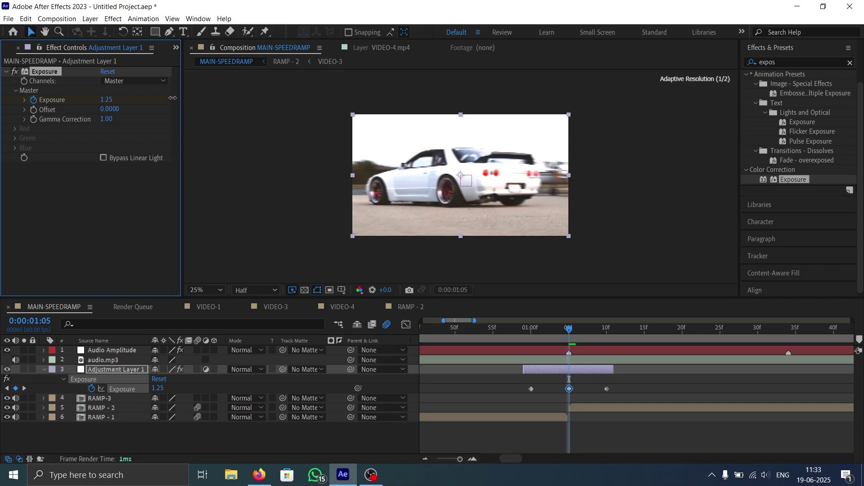
left_click_drag(621, 392, 502, 385)
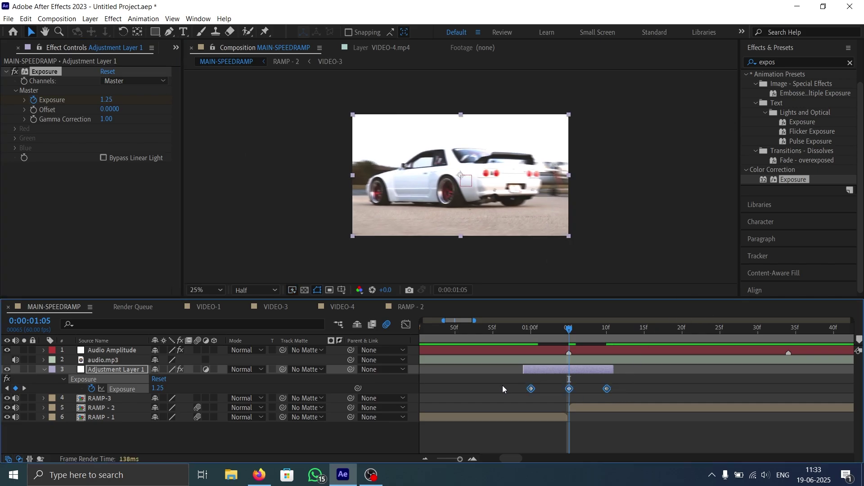
key("F9")
key("space")
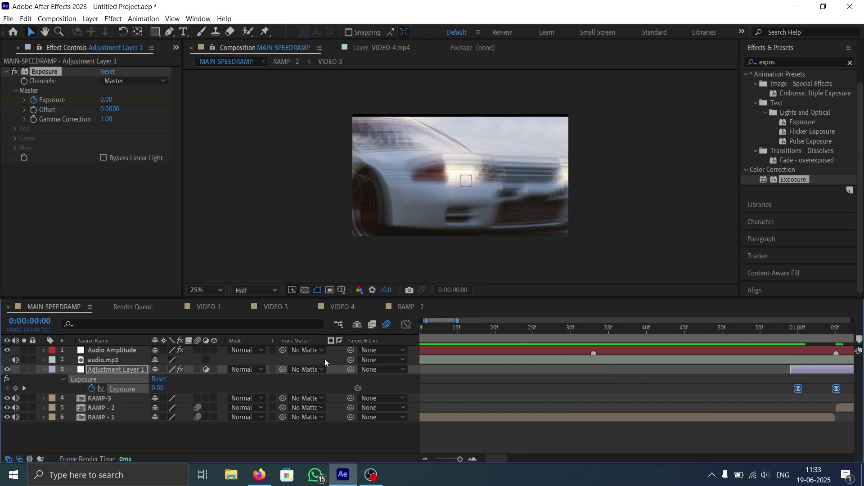
key("space")
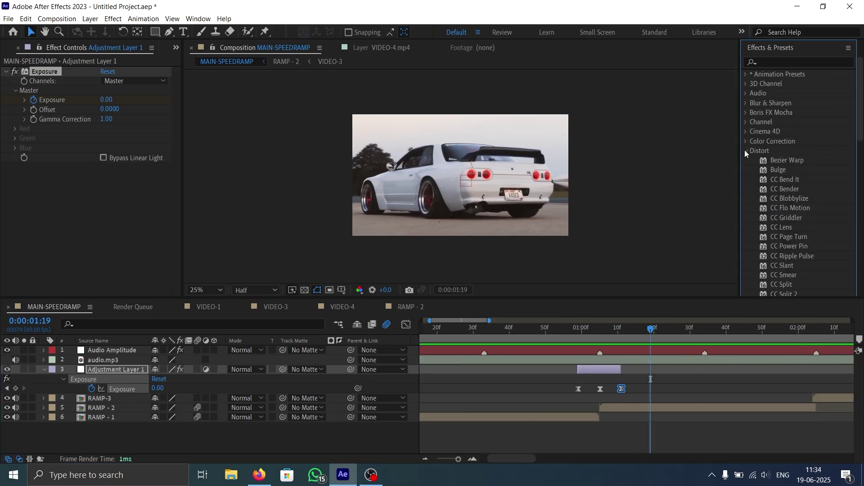
Apply the CC Lens distortion to the adjustment layer and keyframe its Size at 500 at 0:00:00:59.
left_click_drag(785, 231, 606, 369)
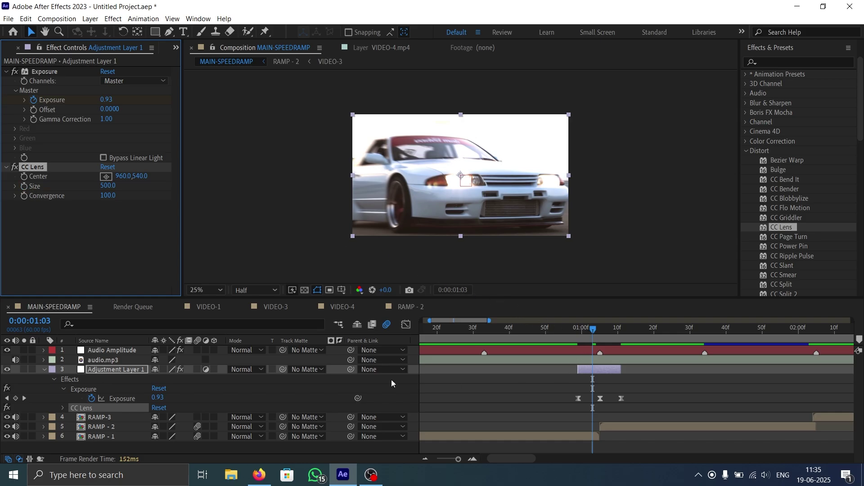
left_click(121, 370)
key("u")
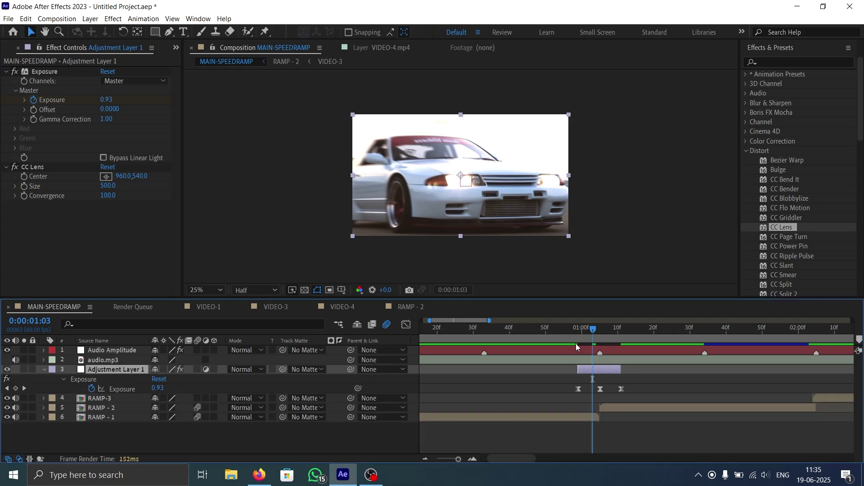
left_click(578, 330)
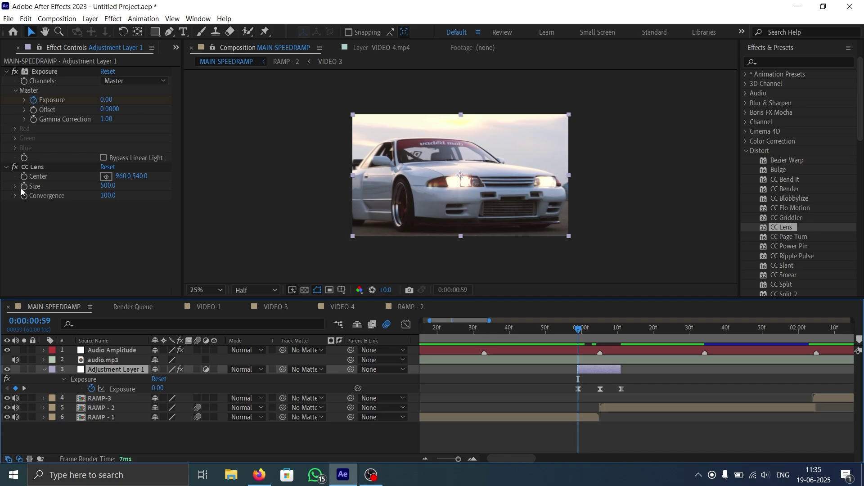
left_click(31, 167)
key("u")
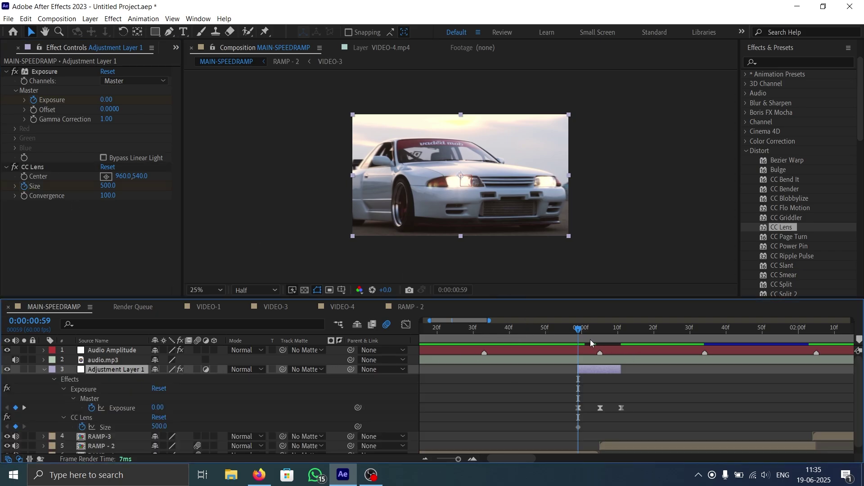
Keyframe a changed CC Lens Size at 0:00:01:05 and 500 at the last Exposure keyframe, with the Size keyframes eased.
left_click_drag(590, 339, 599, 343)
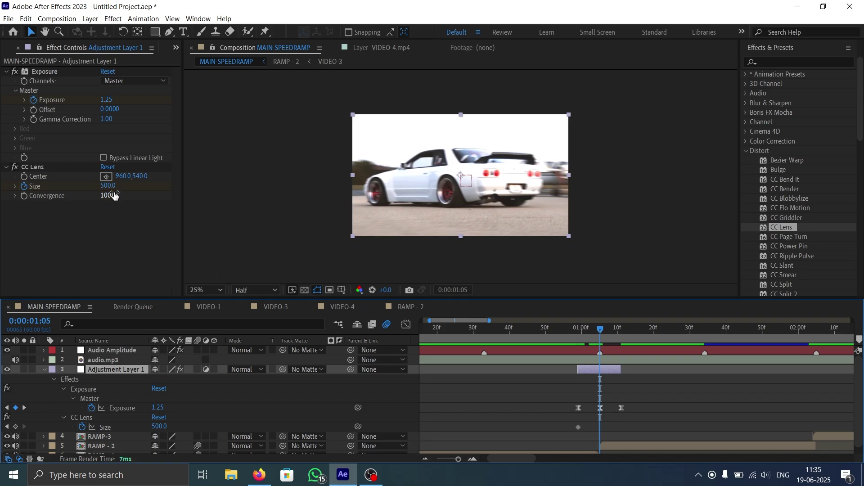
left_click_drag(106, 185, 211, 196)
left_click_drag(342, 193, 181, 197)
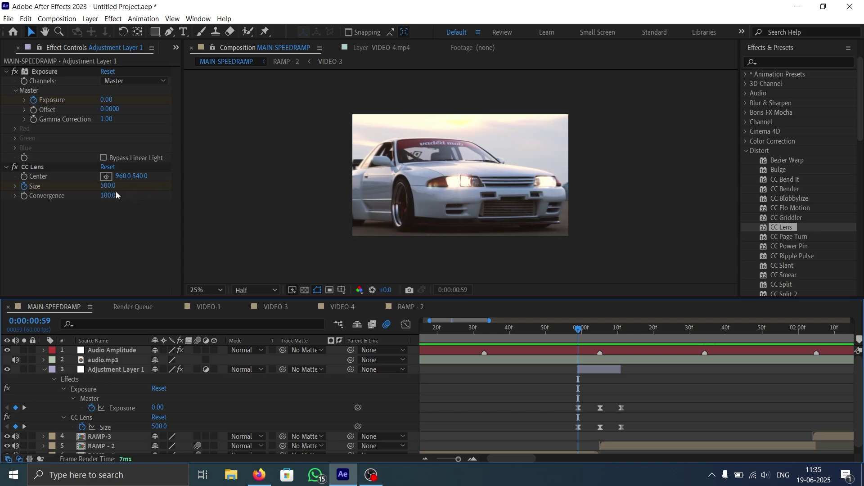
left_click_drag(588, 333, 601, 341)
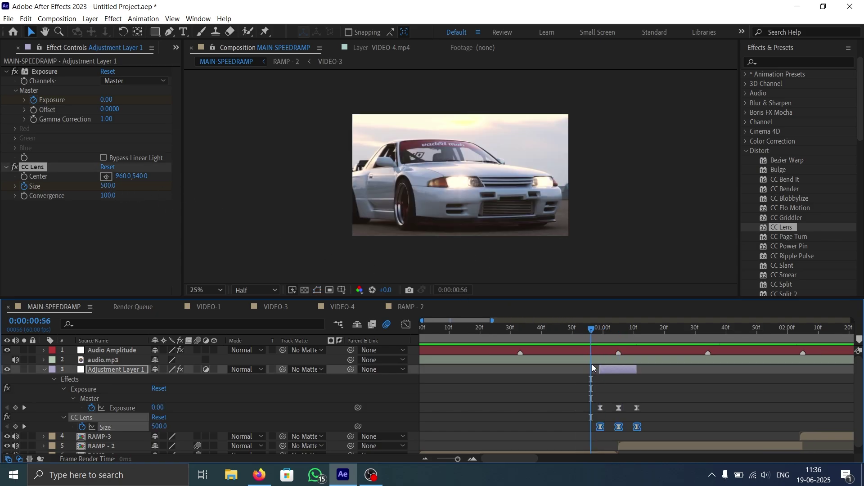
Preview the Exposure and CC Lens transition between RAMP - 1 and RAMP - 2 from just before the adjustment layer.
key("space")
key("space")
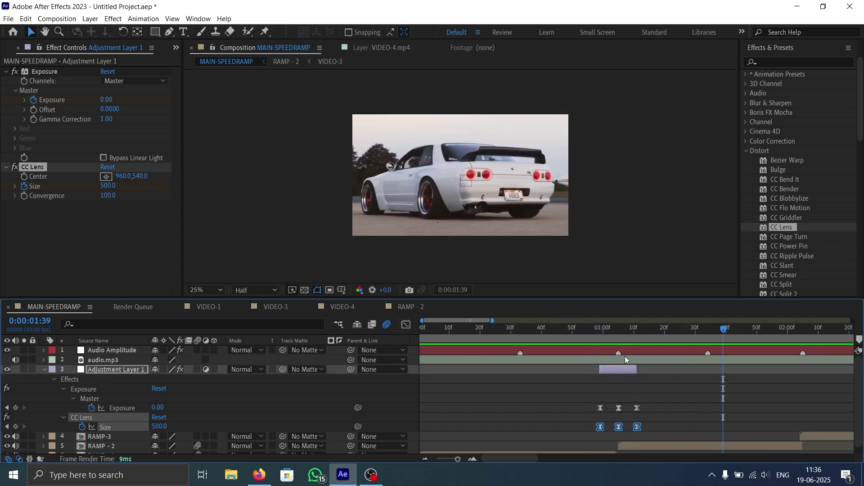
left_click_drag(591, 336, 584, 345)
key("space")
key("space")
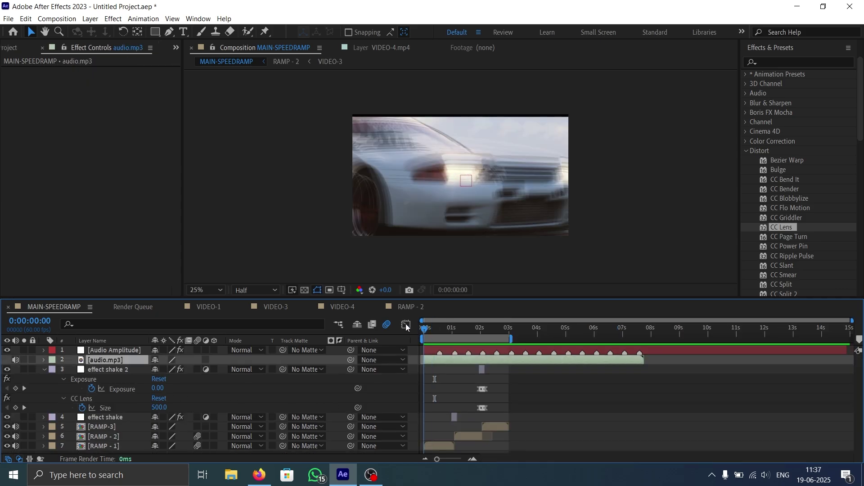
Add the MAIN-SPEEDRAMP composition to the render queue.
left_click(9, 18)
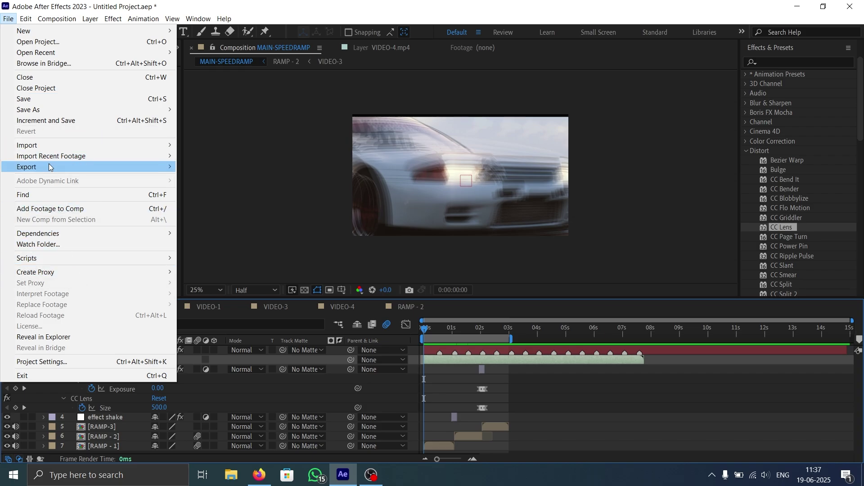
mouse_move(57, 167)
left_click(189, 178)
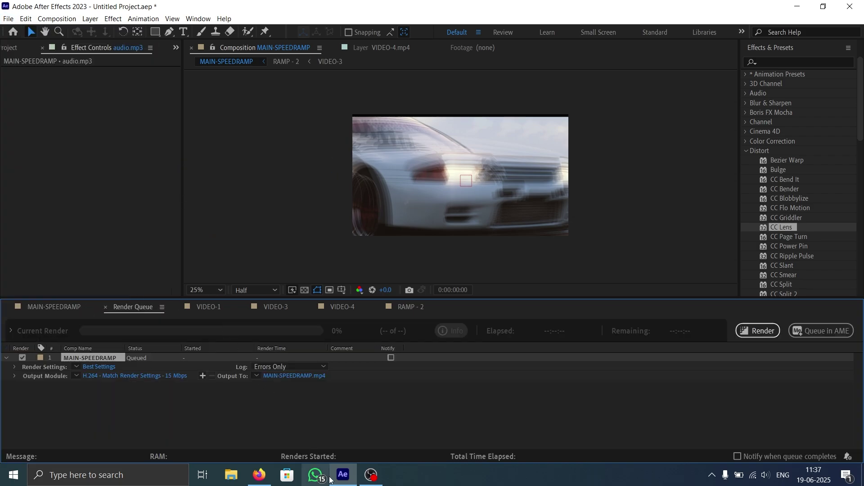